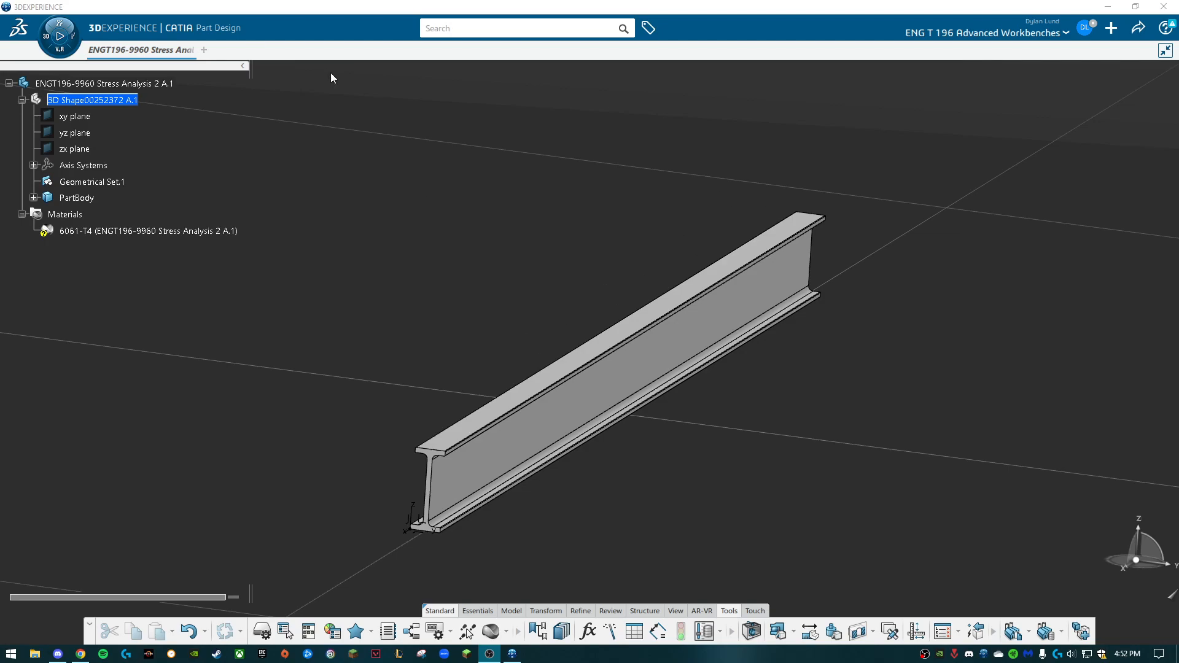
Step: Check the I-beam's 6061-T4 material assignment and start a Static Study on the part
mouse_move(627, 413)
middle_down()
mouse_move(506, 395)
mouse_move(508, 413)
mouse_move(626, 419)
middle_up()
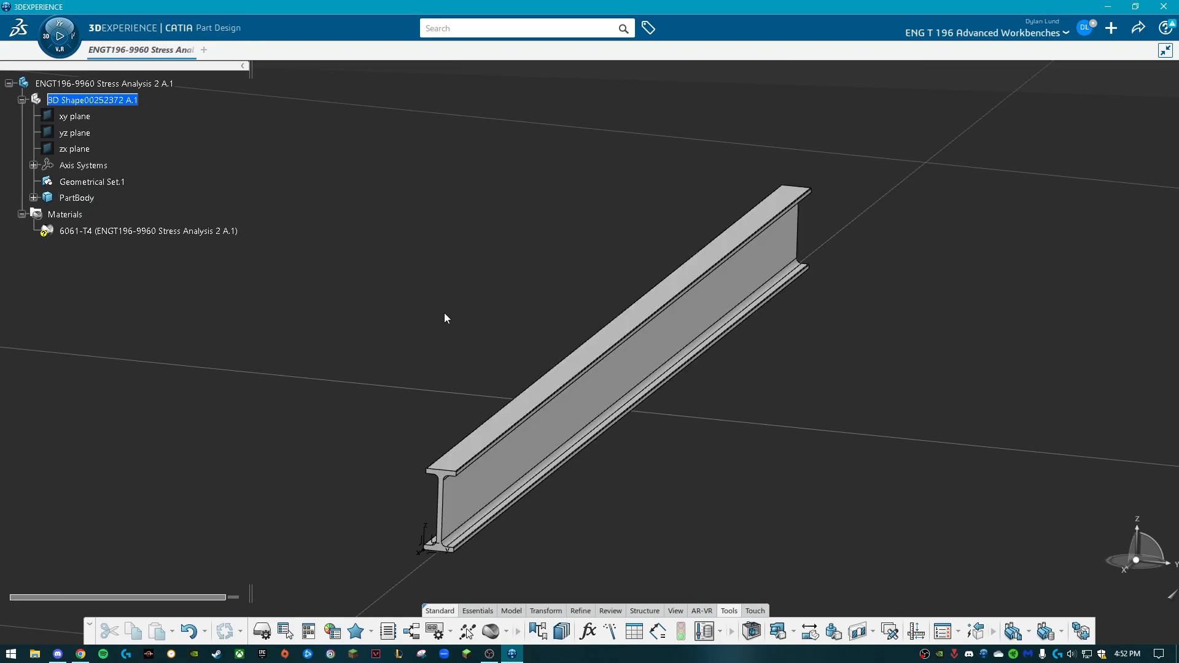
click(93, 232)
click(184, 257)
click(161, 232)
click(180, 299)
click(132, 232)
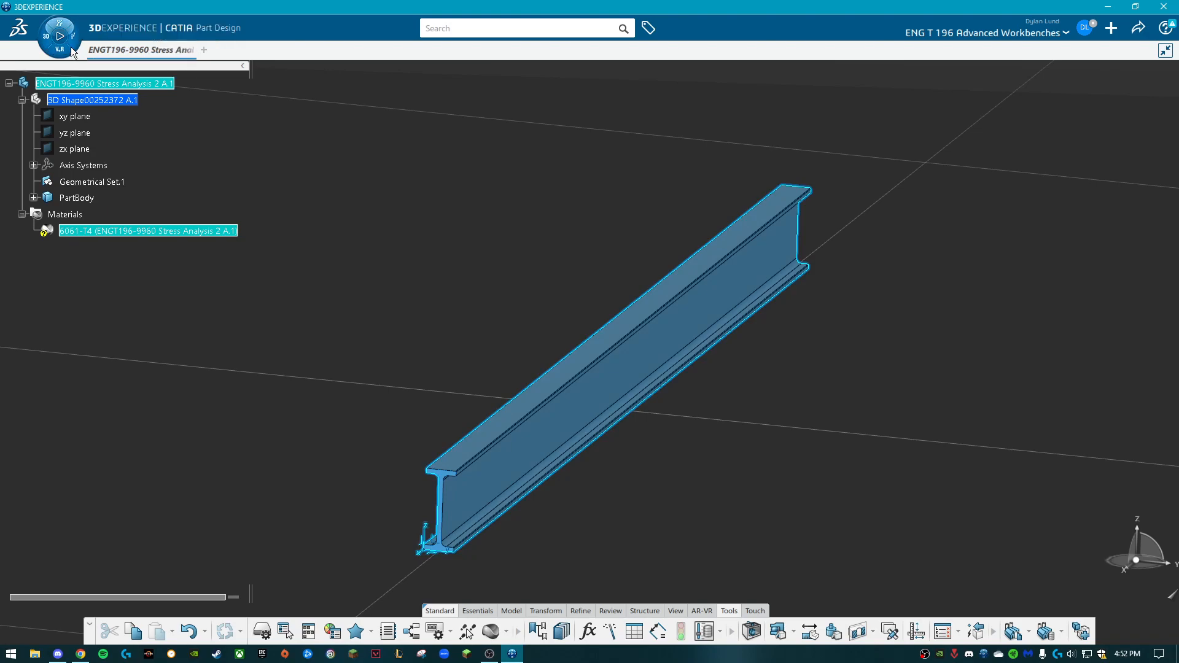
click(49, 43)
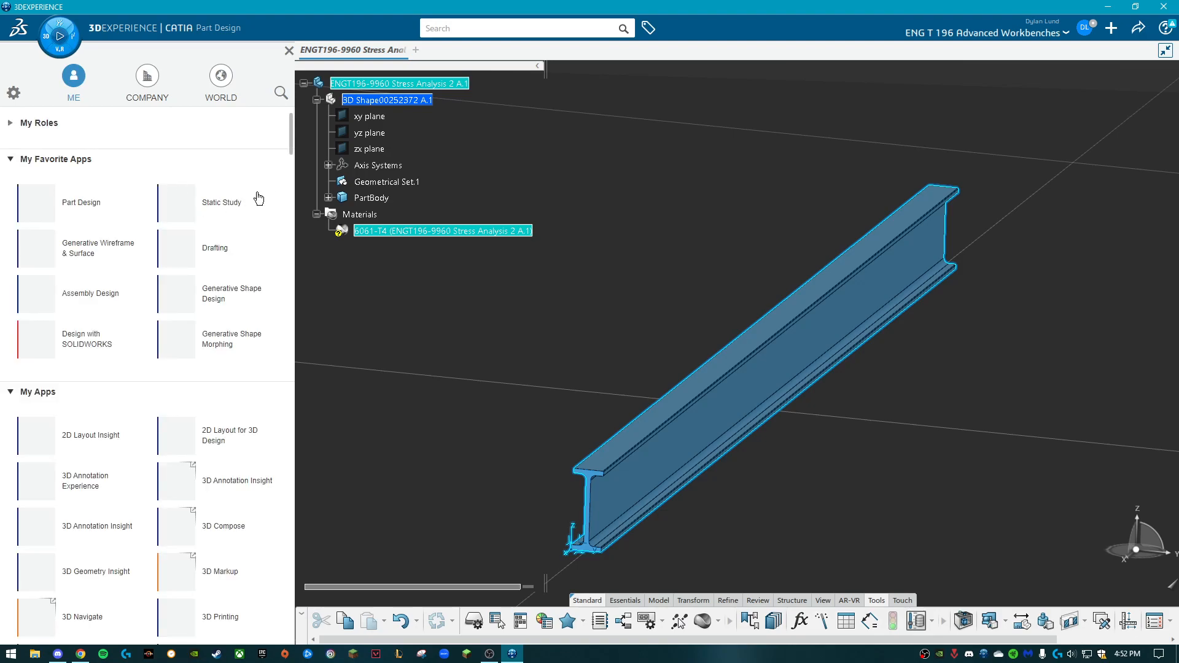
click(182, 230)
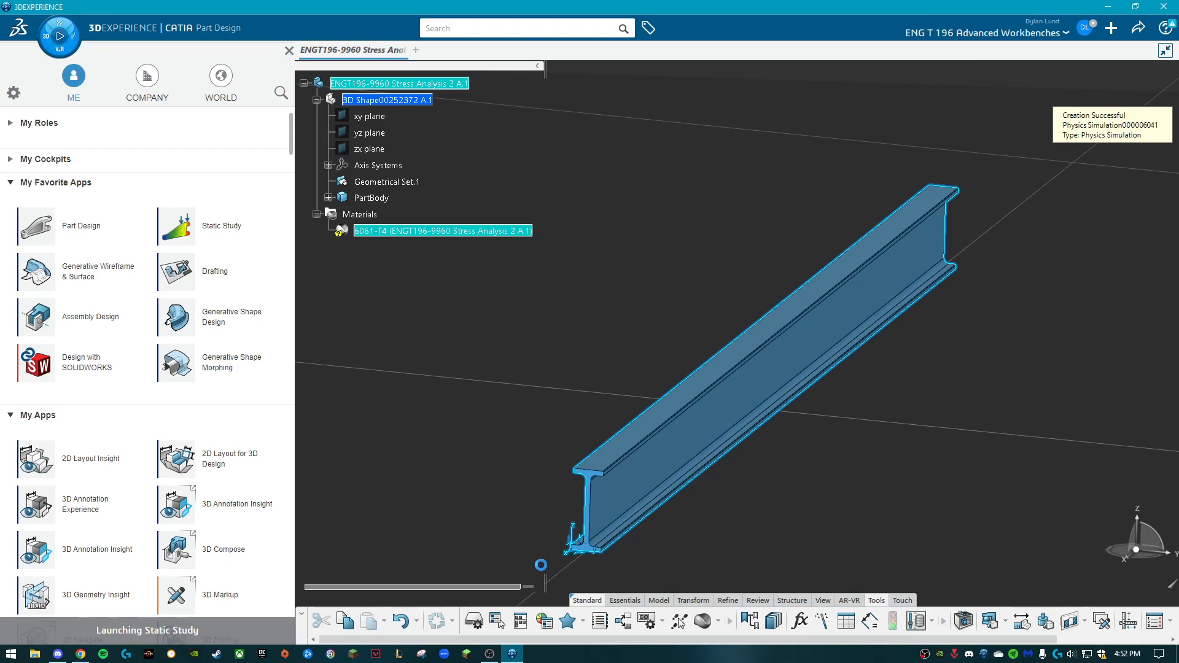
mouse_move(491, 655)
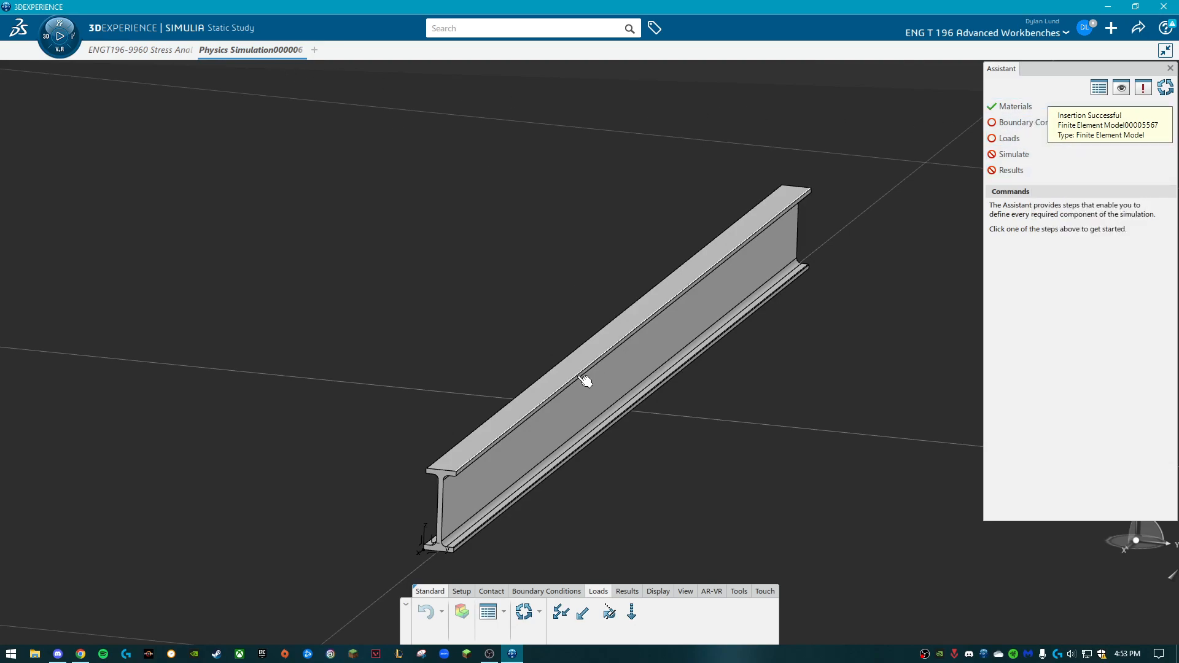
Step: Review the study's material requirements and add a Clamp restraint to the beam's end face nearest the axis system
middle_drag(497, 437, 475, 443)
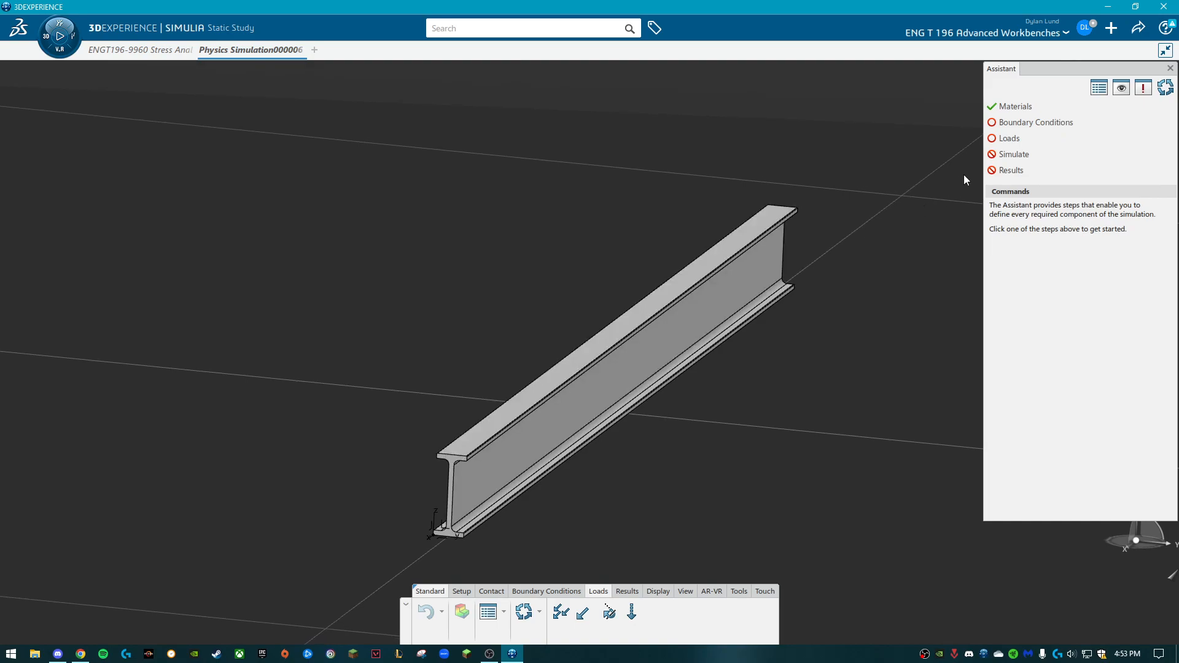
click(1061, 106)
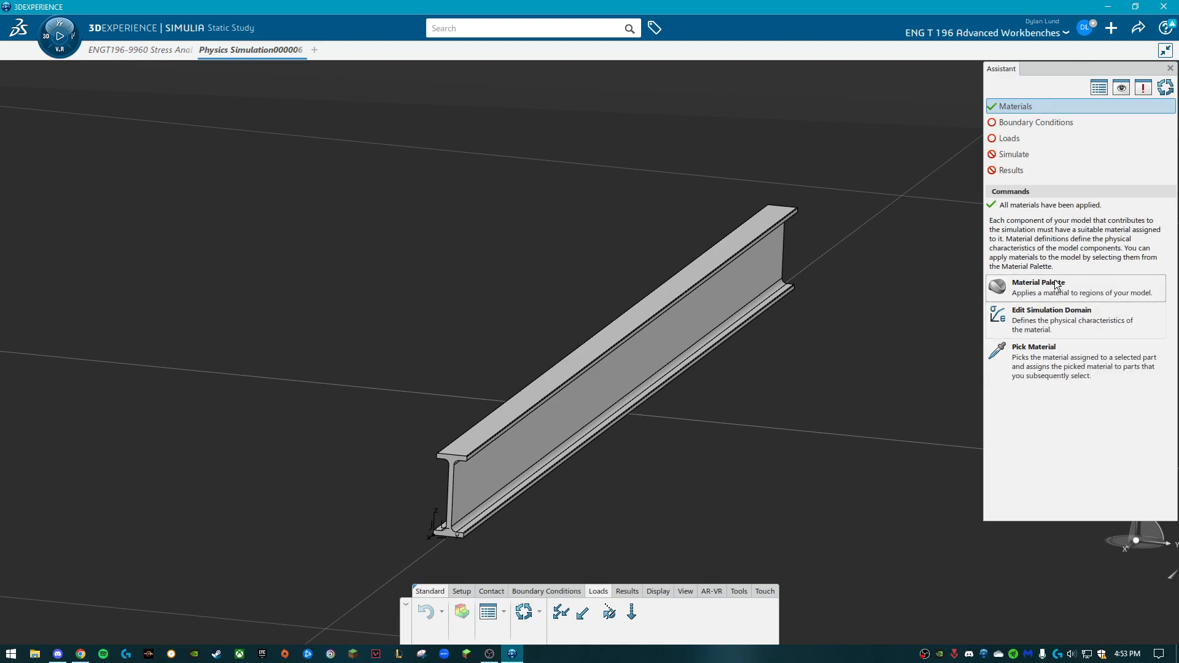
click(1026, 125)
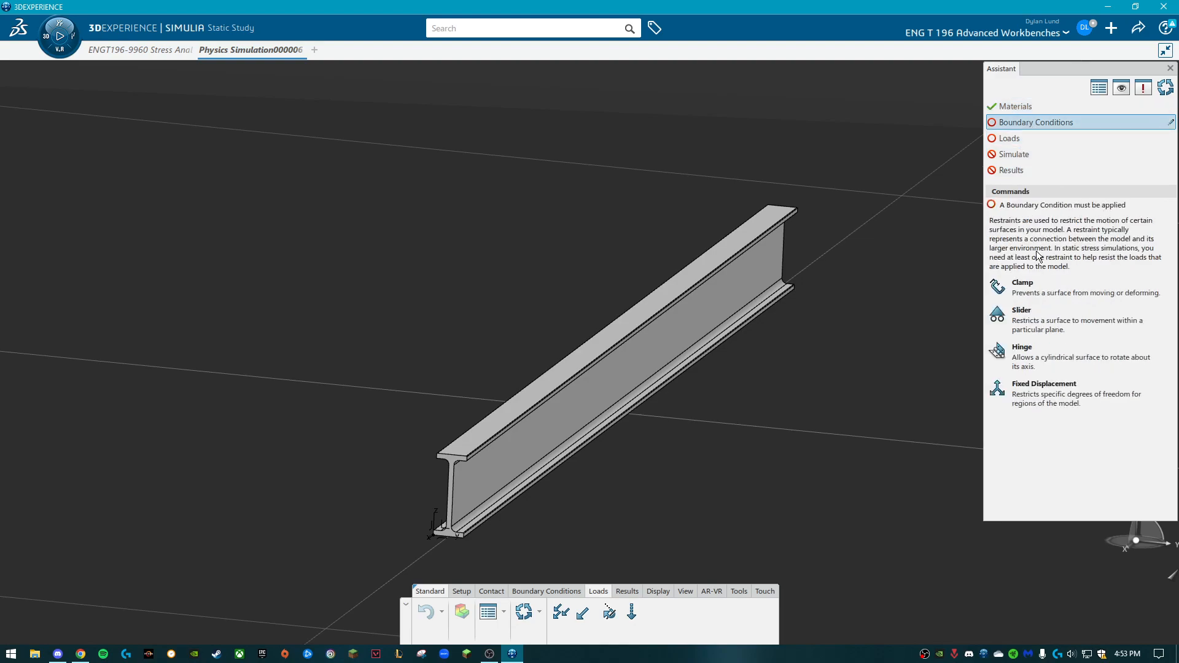
click(1033, 287)
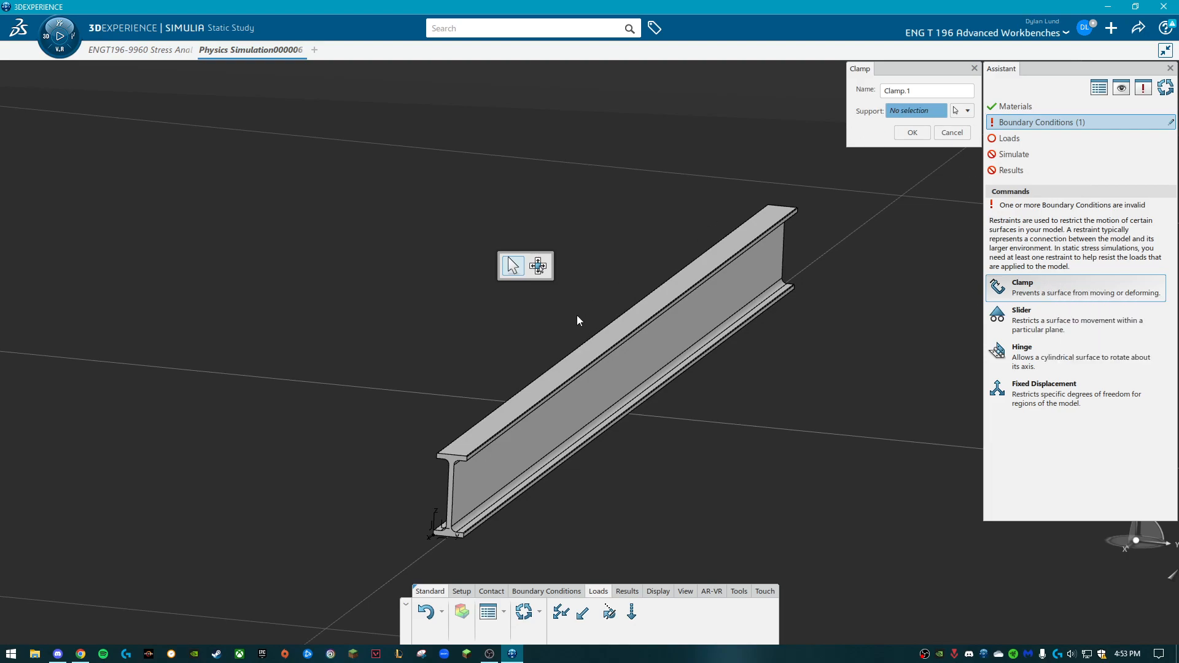
click(459, 464)
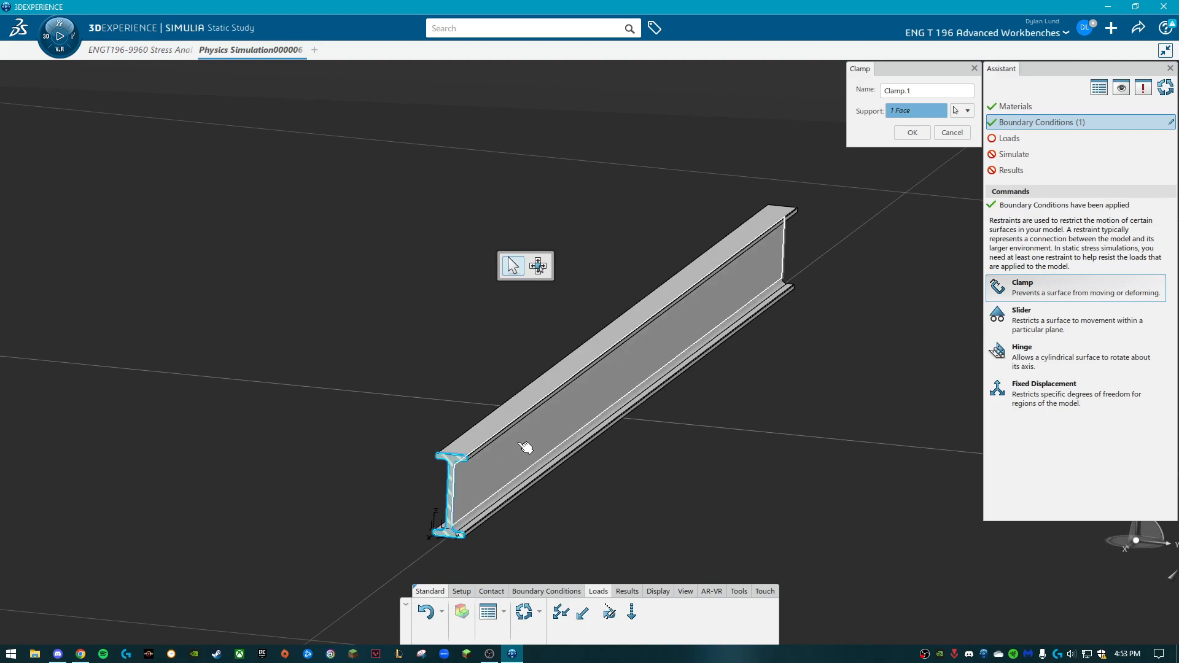
click(908, 132)
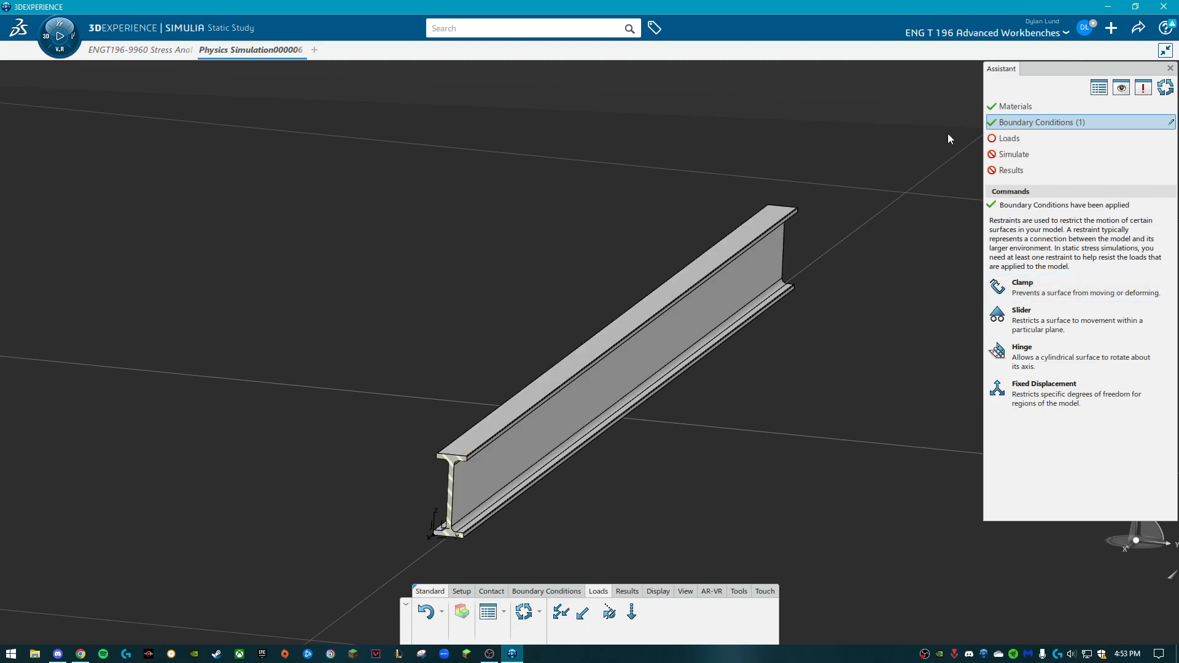
Step: Apply a Pressure load of 1500 psi to the top face of the beam's upper flange
middle_drag(836, 286, 473, 445)
click(1024, 136)
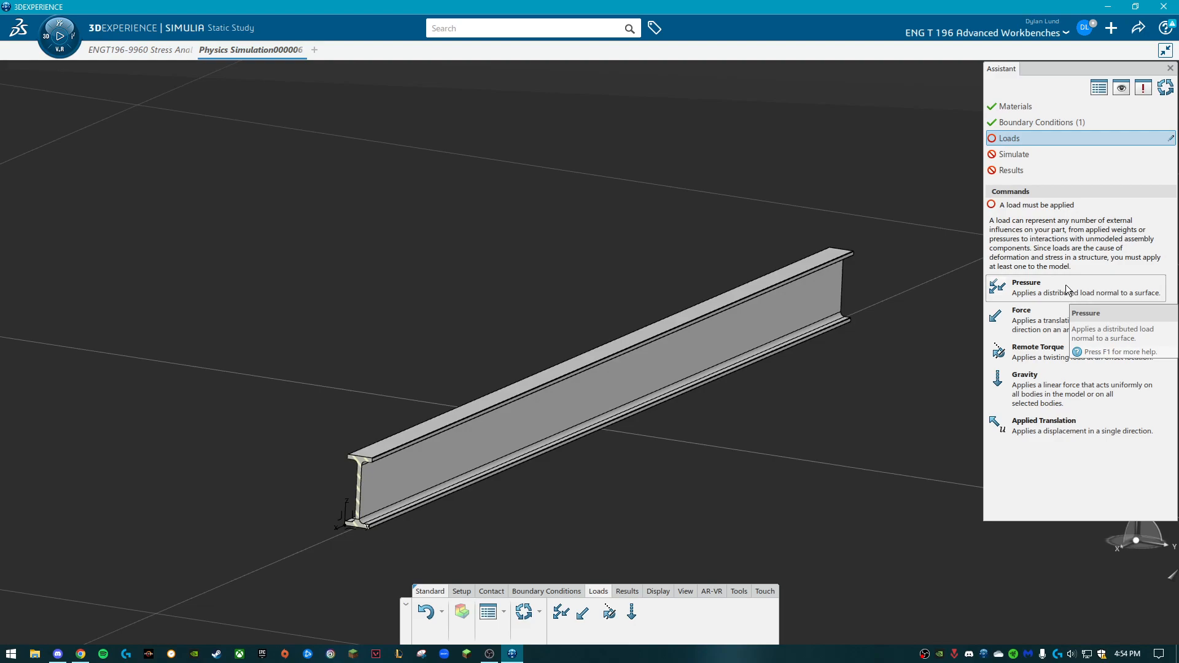
click(1048, 293)
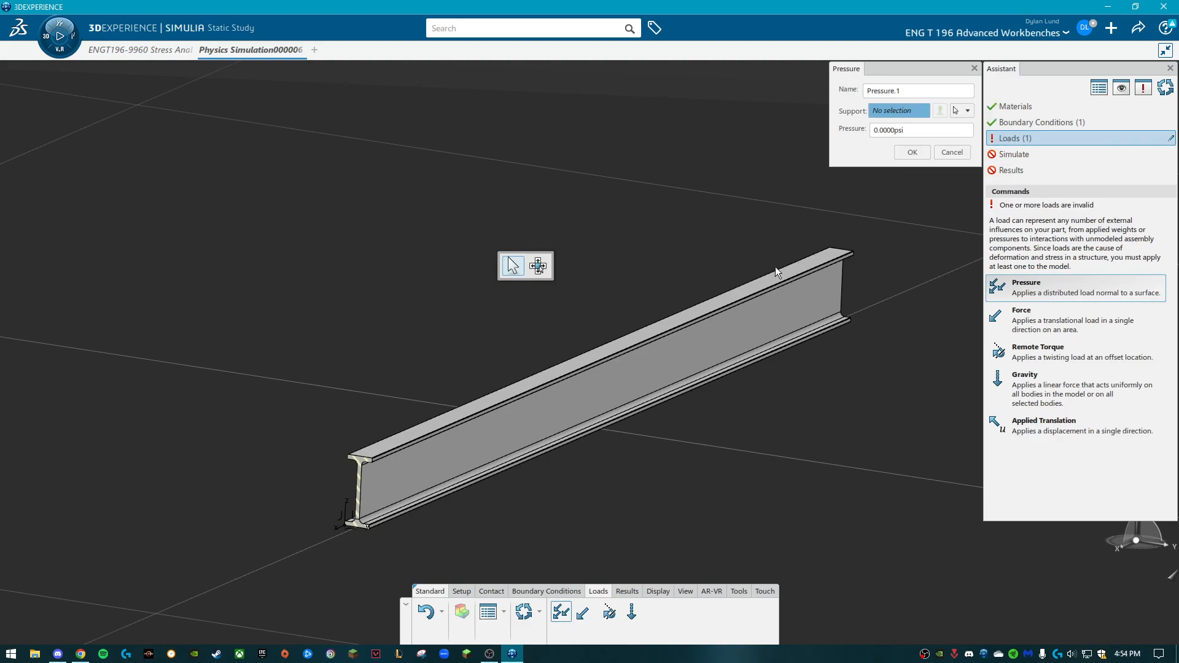
click(496, 406)
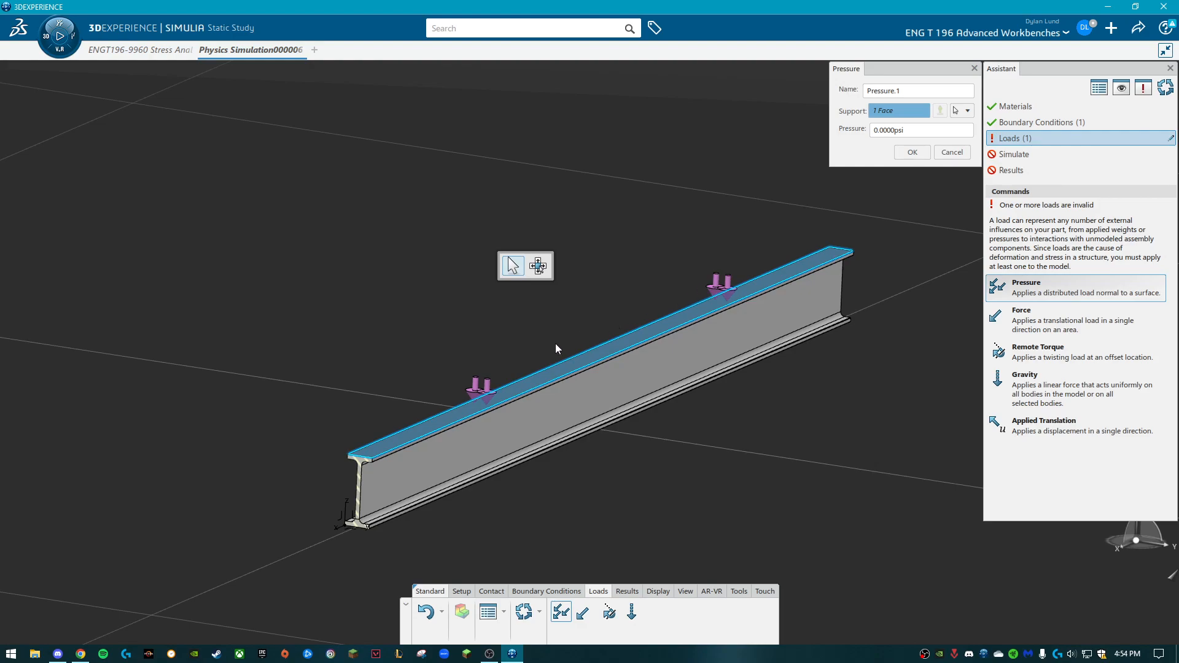
click(897, 129)
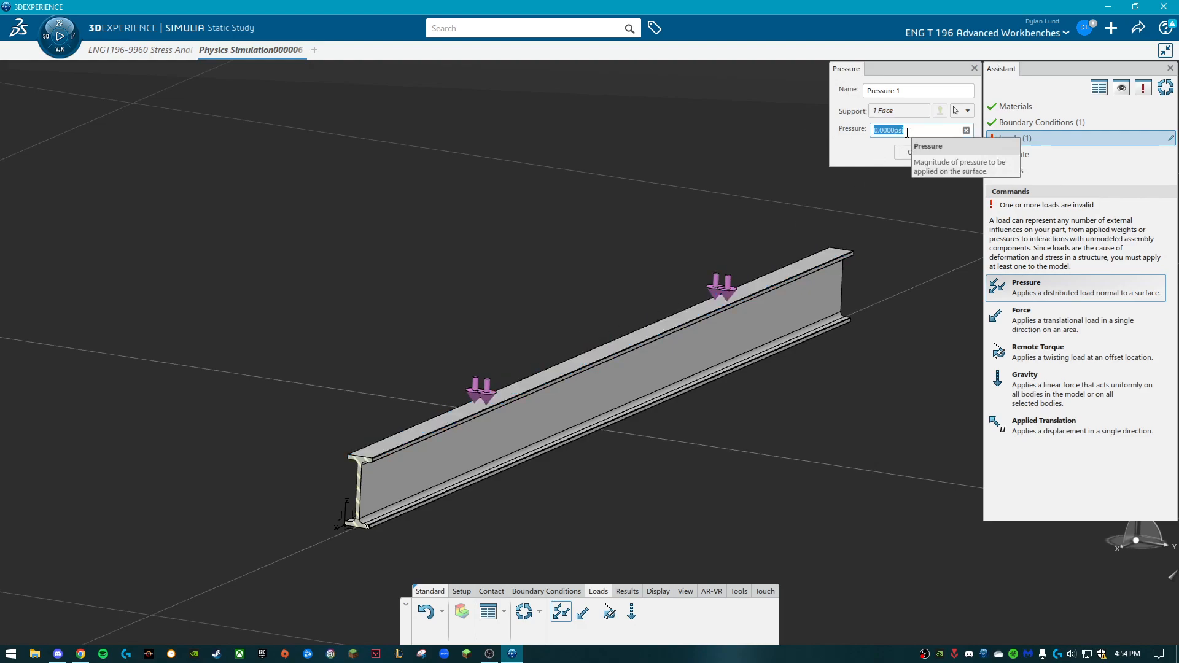
text(1500)
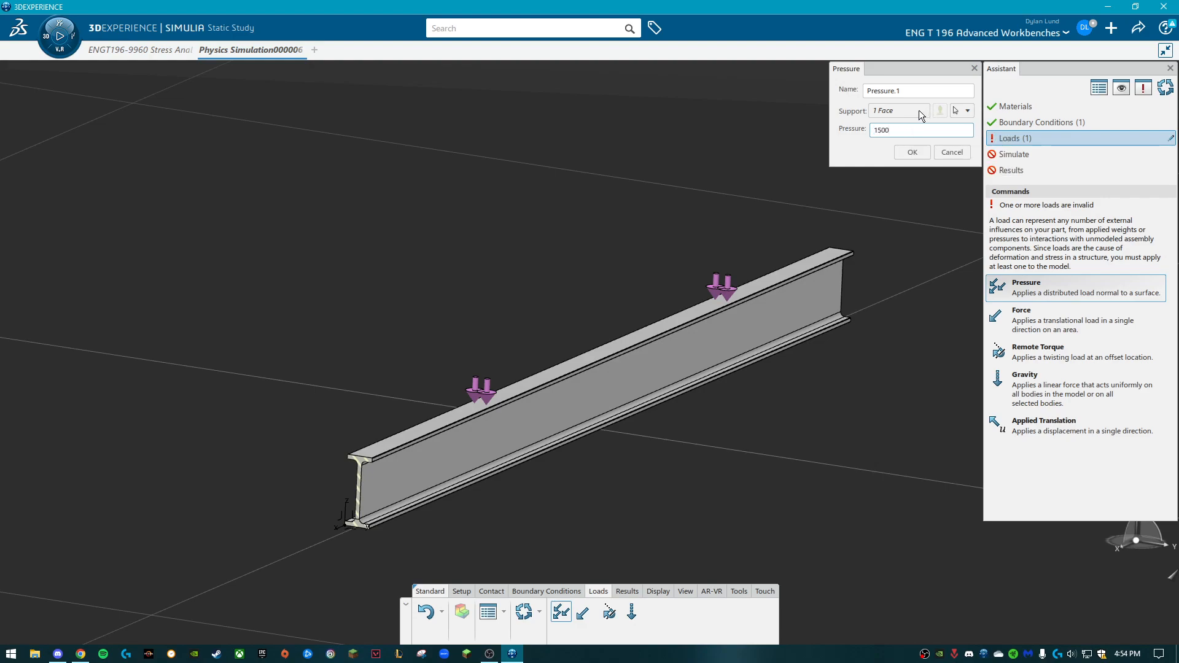
click(913, 153)
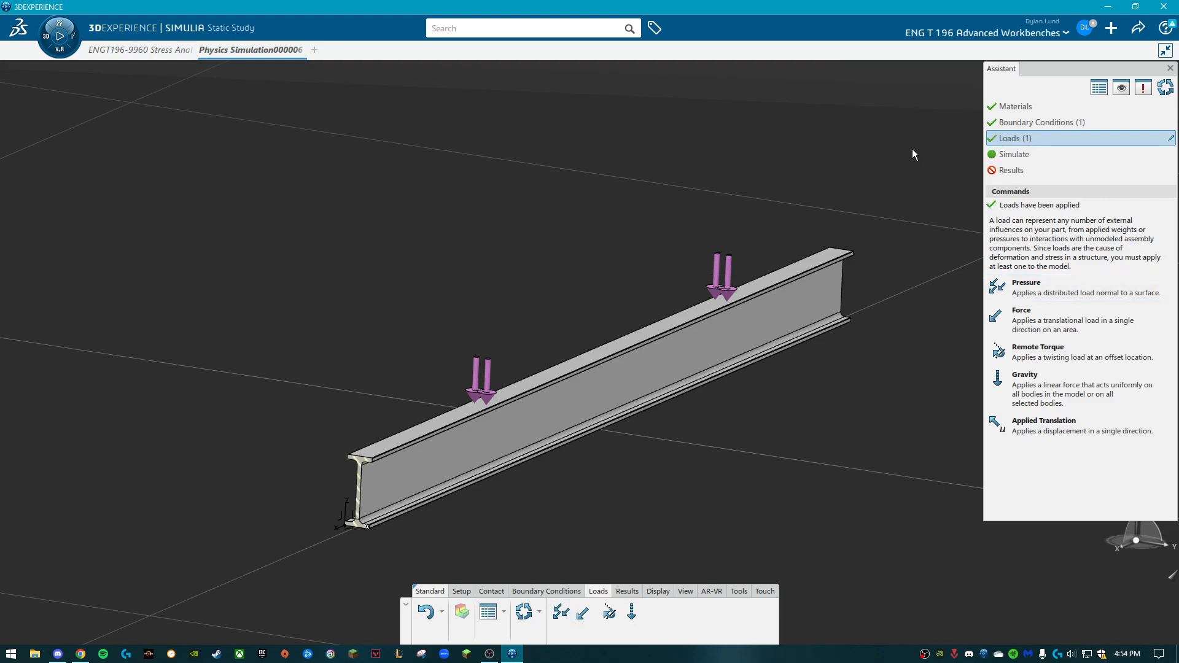
Step: Run the static simulation and dismiss the simulation status once it finishes
middle_drag(647, 287, 612, 312)
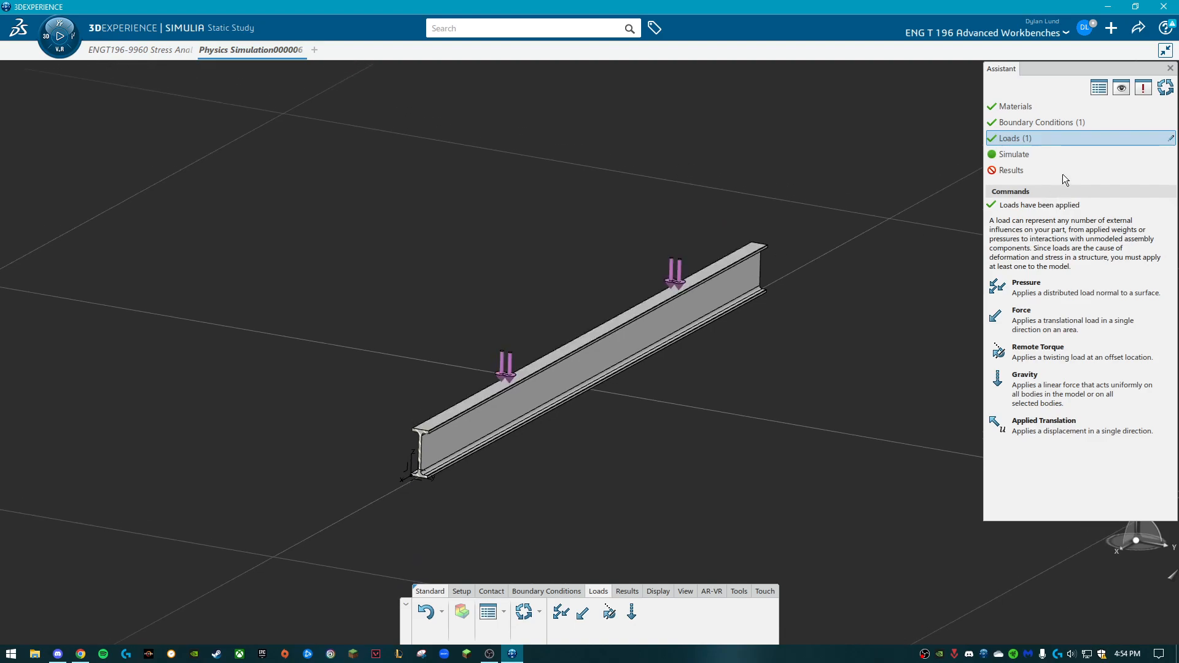
click(1059, 157)
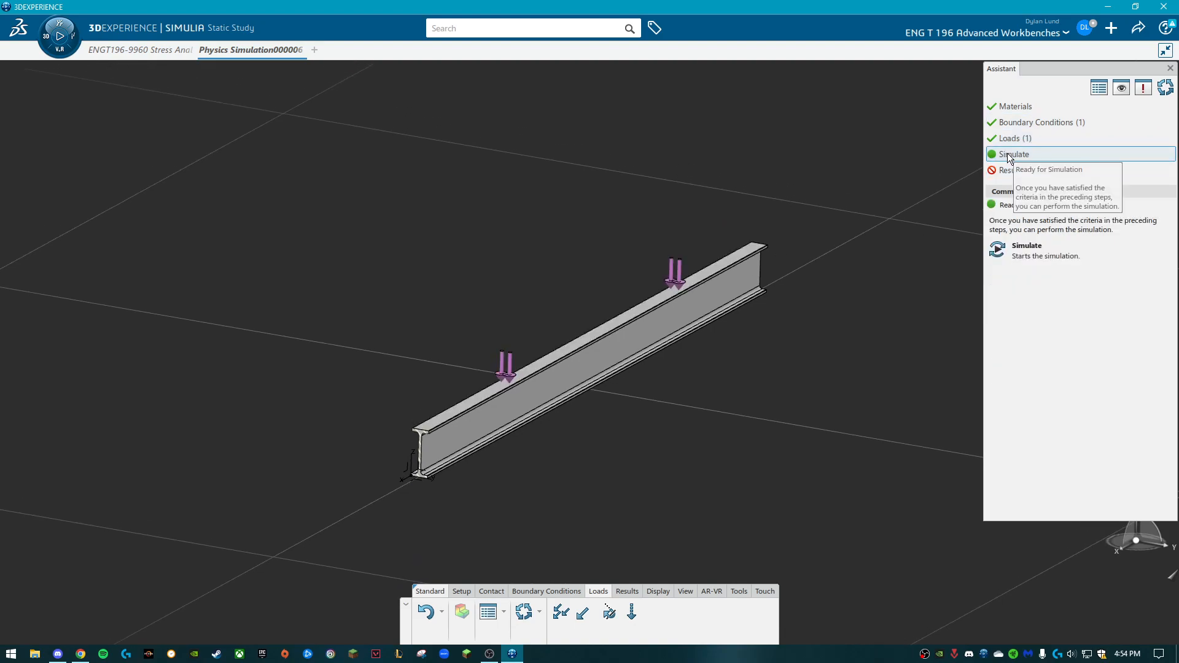
click(1036, 254)
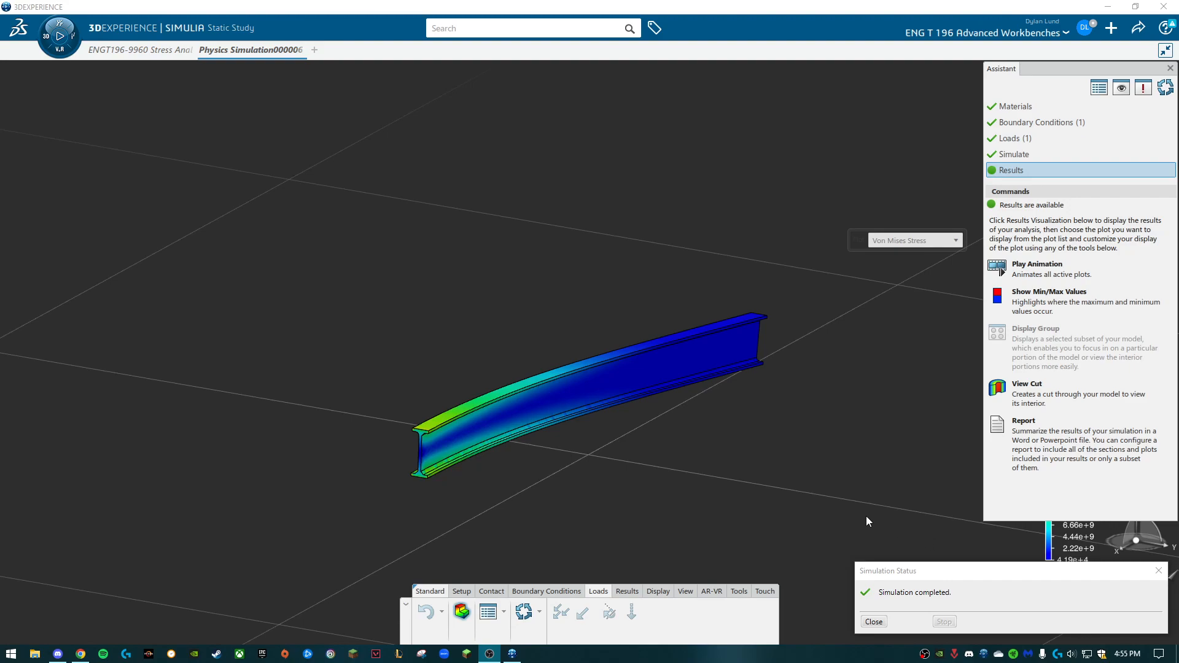
click(879, 624)
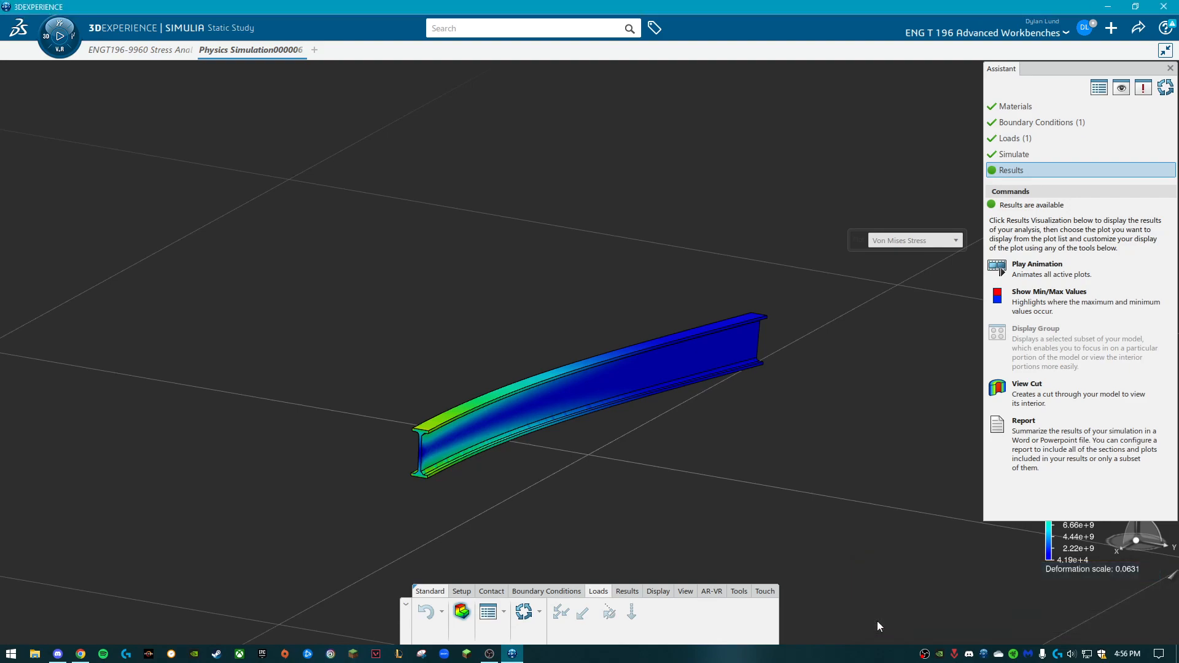
Step: Examine the beam's Von Mises Stress plot, move the plot selector closer to the beam, and display the Deformation plot
middle_drag(501, 473, 834, 368)
middle_drag(615, 376, 598, 411)
middle_drag(596, 406, 602, 414)
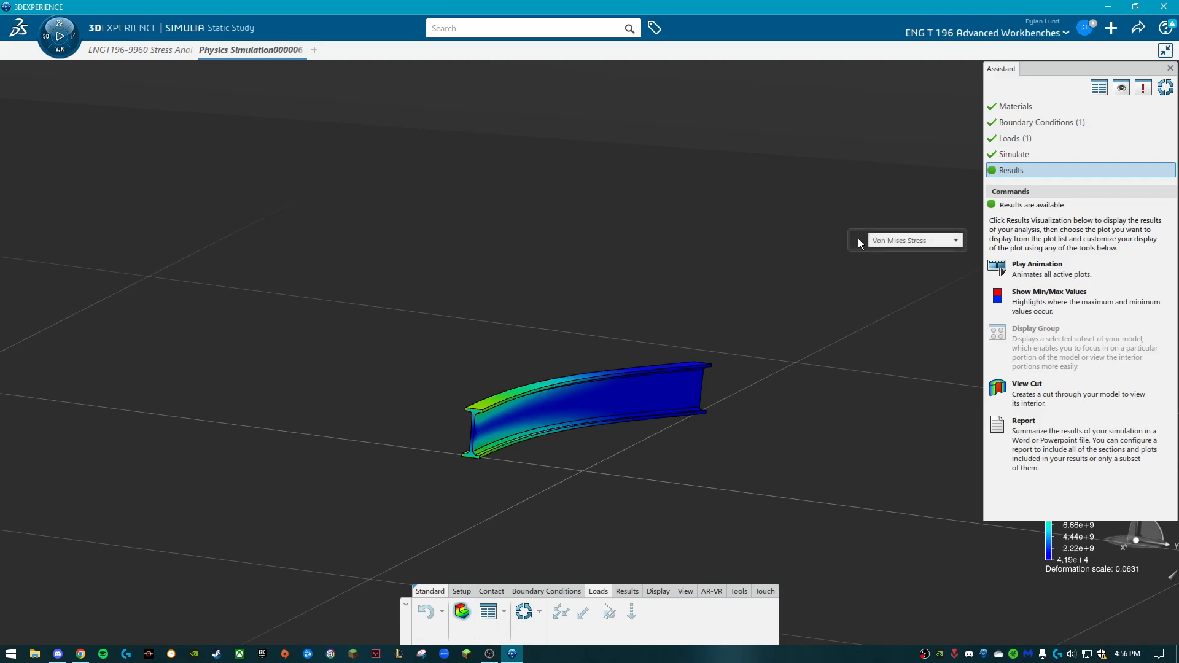
drag(858, 236, 807, 362)
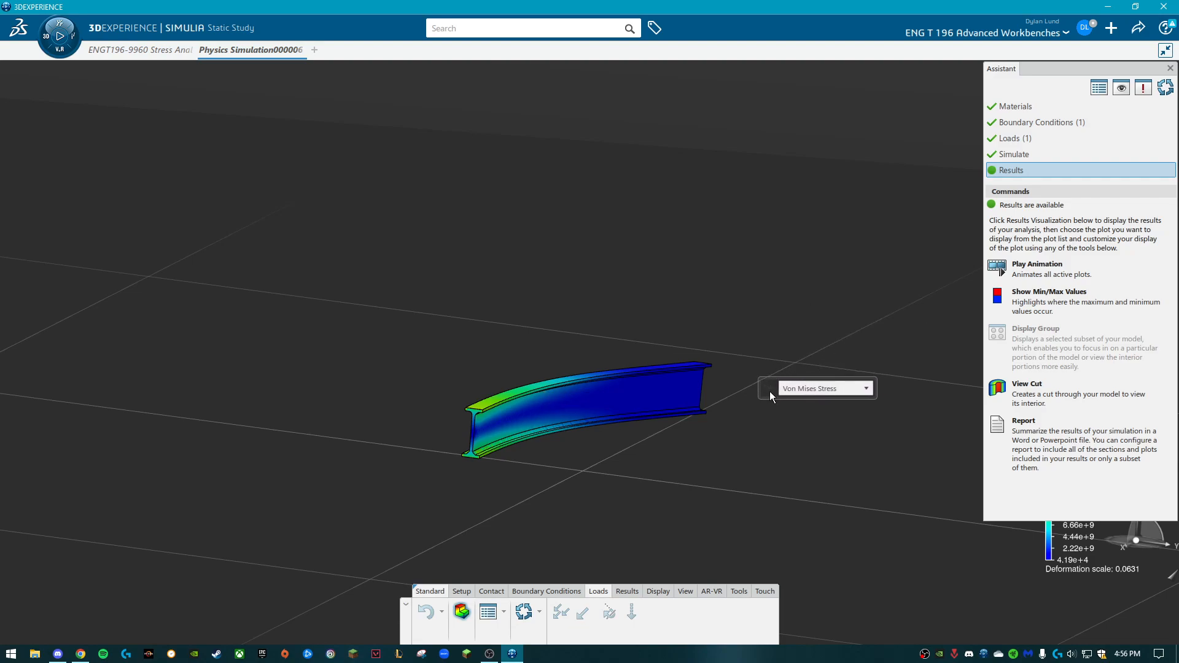
click(841, 392)
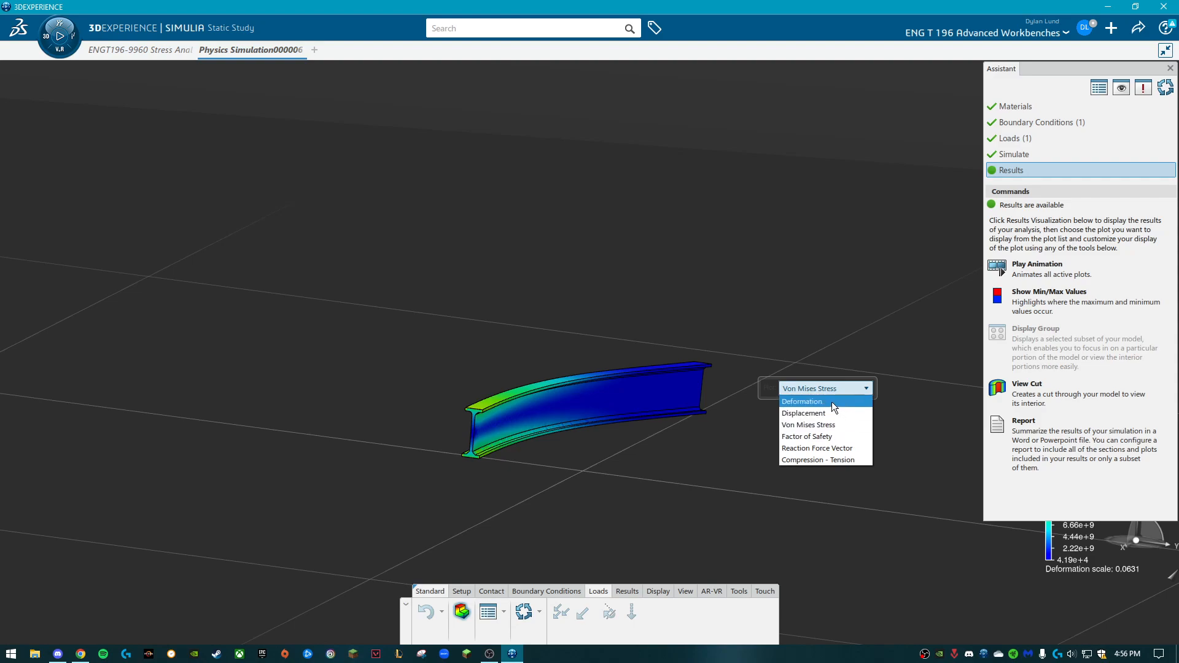
click(831, 402)
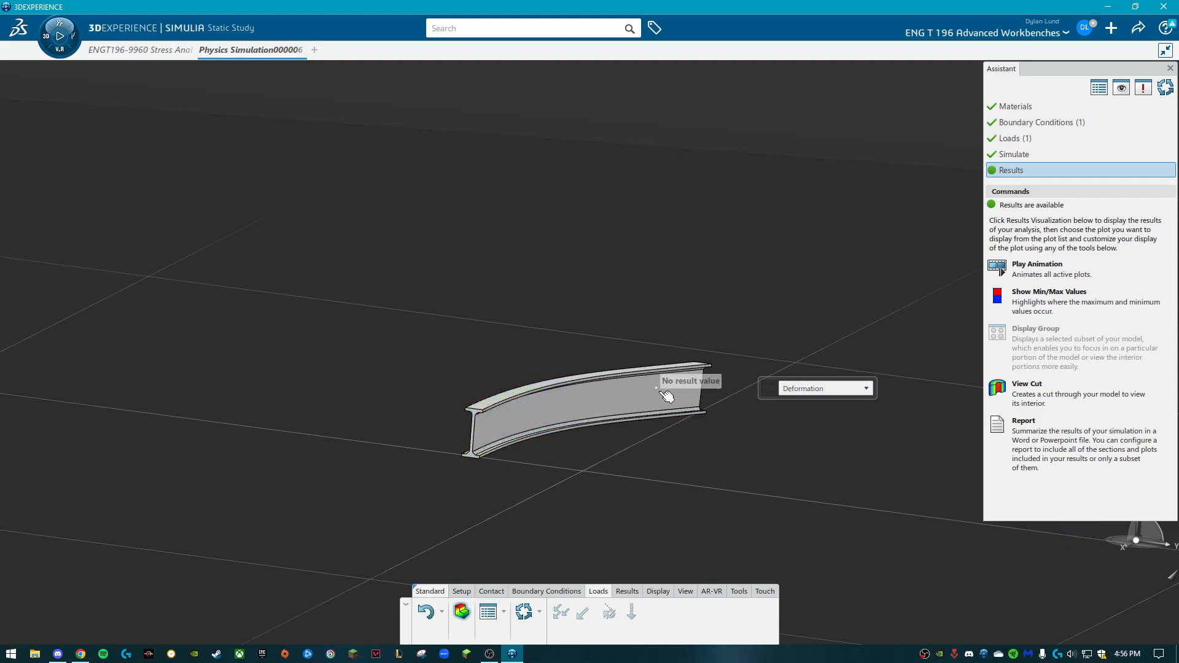
middle_drag(624, 402, 612, 417)
Step: Display the beam's Displacement plot, followed by its Factor of Safety plot
click(823, 388)
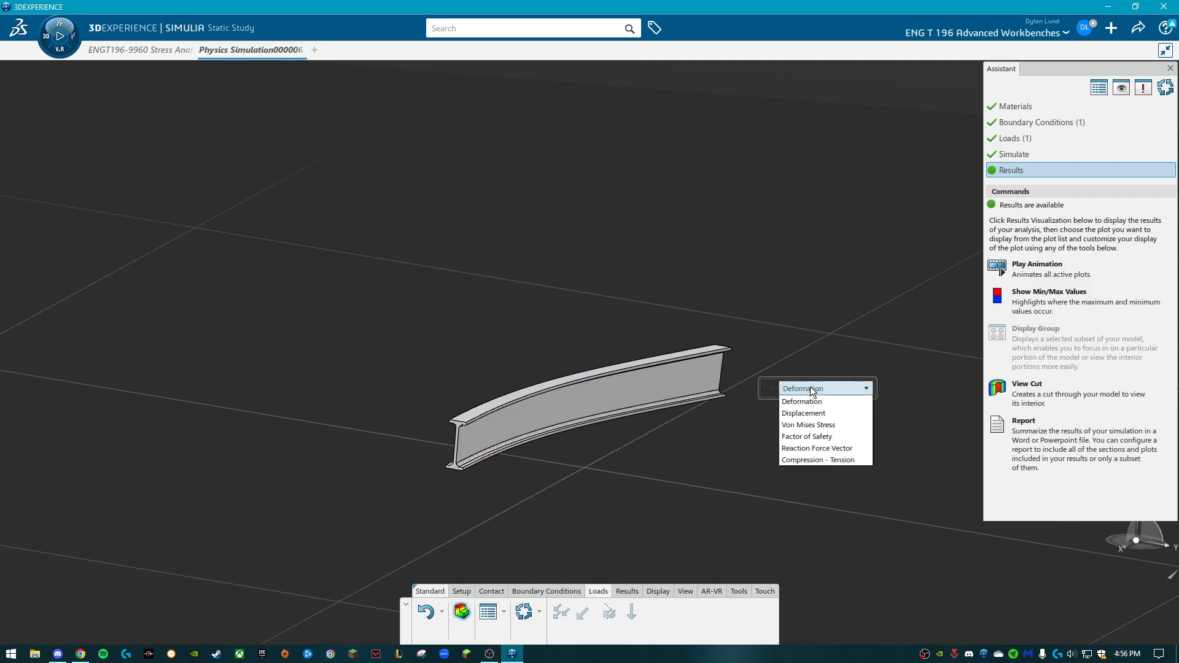
click(808, 414)
middle_drag(619, 387, 604, 357)
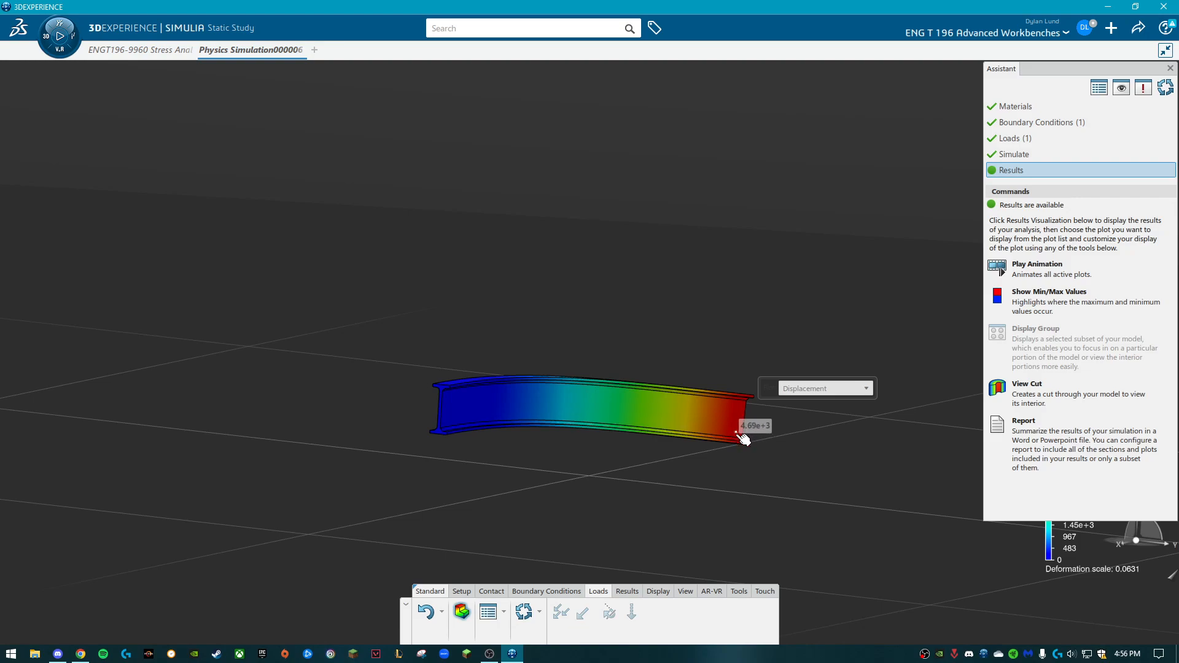
click(818, 392)
click(821, 436)
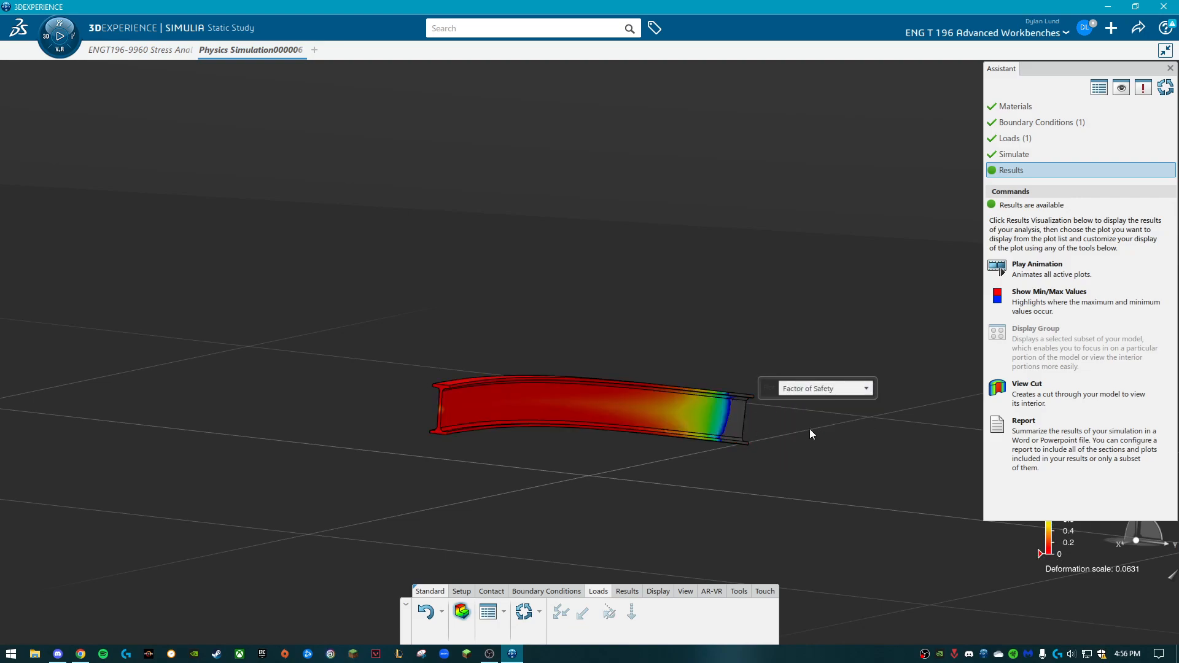
middle_drag(608, 402, 566, 414)
Step: Display the Reaction Force Vector plot and examine the arrows at the clamped end
click(806, 391)
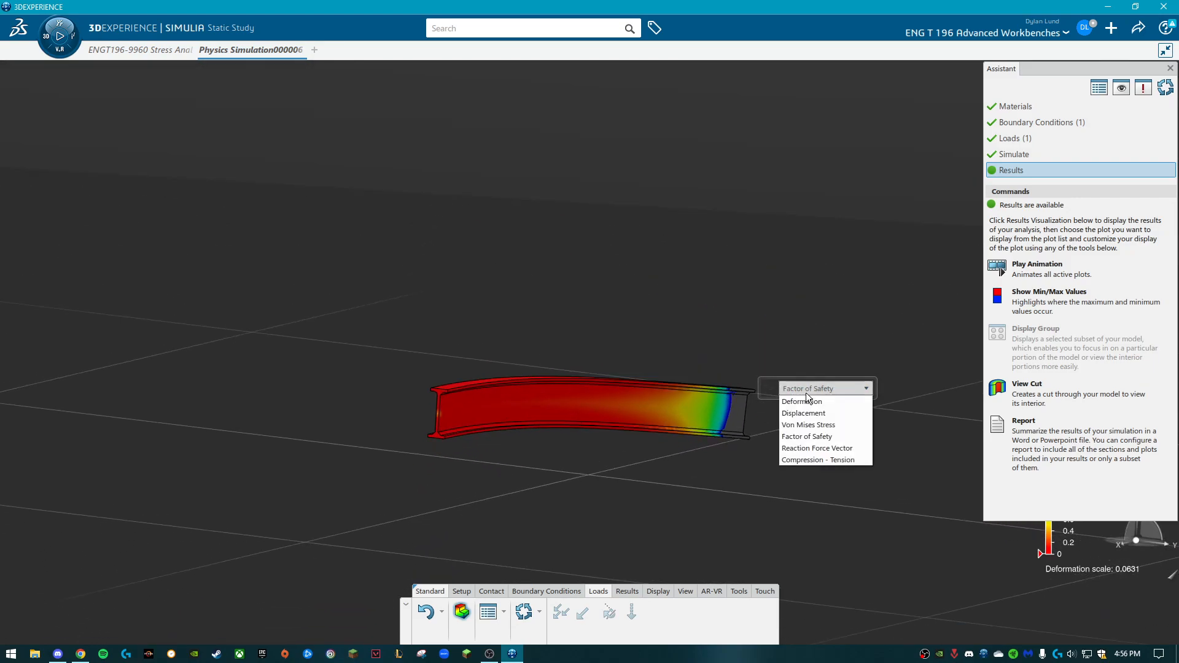
click(817, 448)
middle_drag(454, 417, 670, 367)
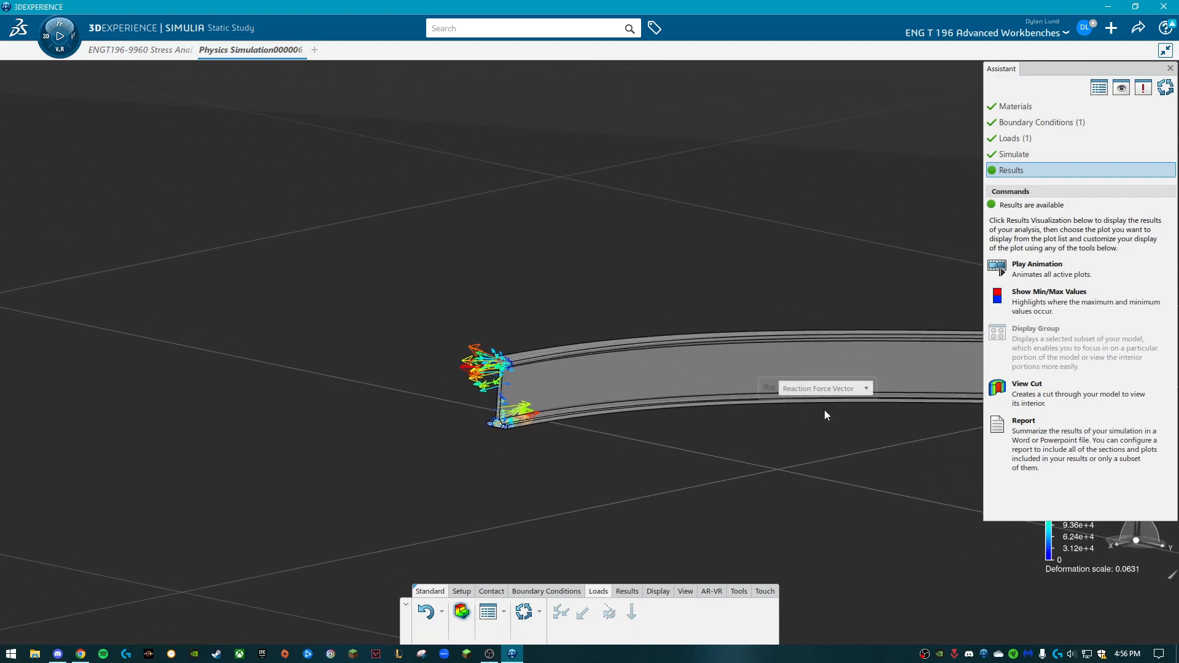
Step: Return to the Displacement plot and play the animation of the beam's bending
click(822, 413)
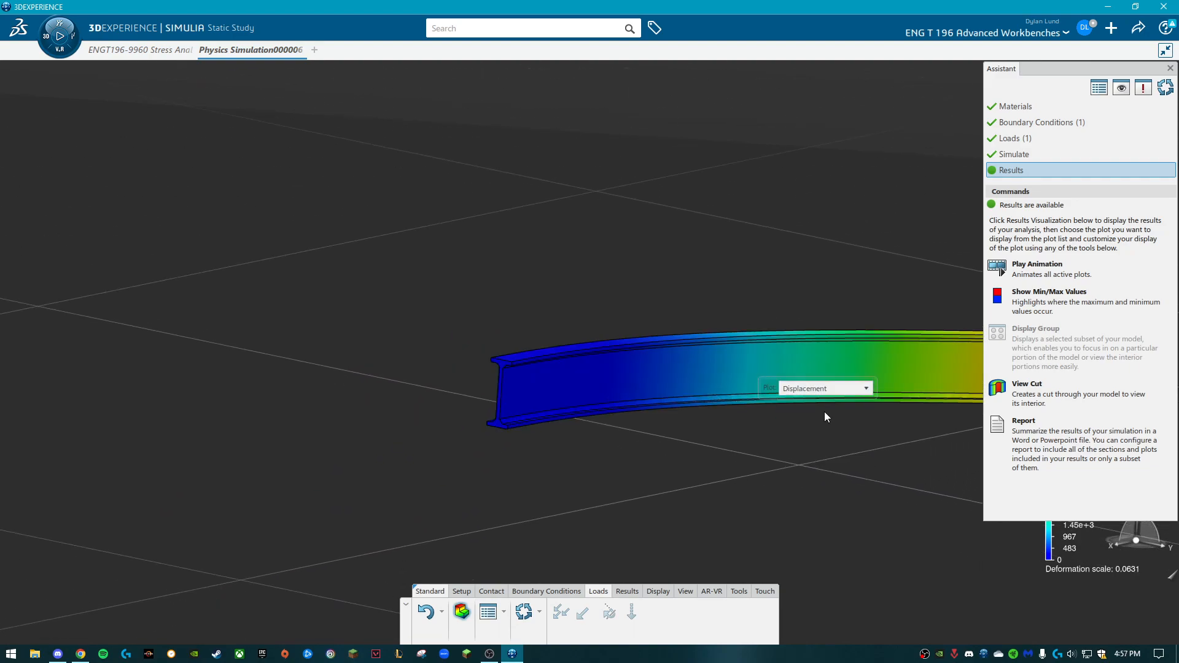
middle_drag(741, 346, 598, 346)
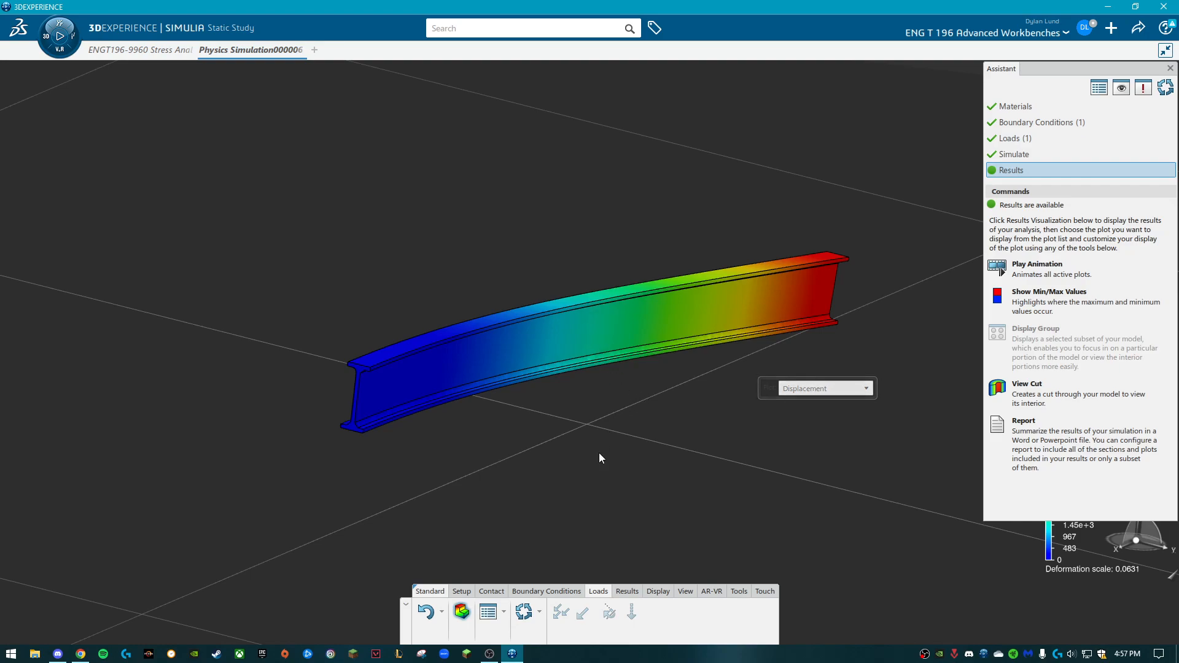
click(684, 591)
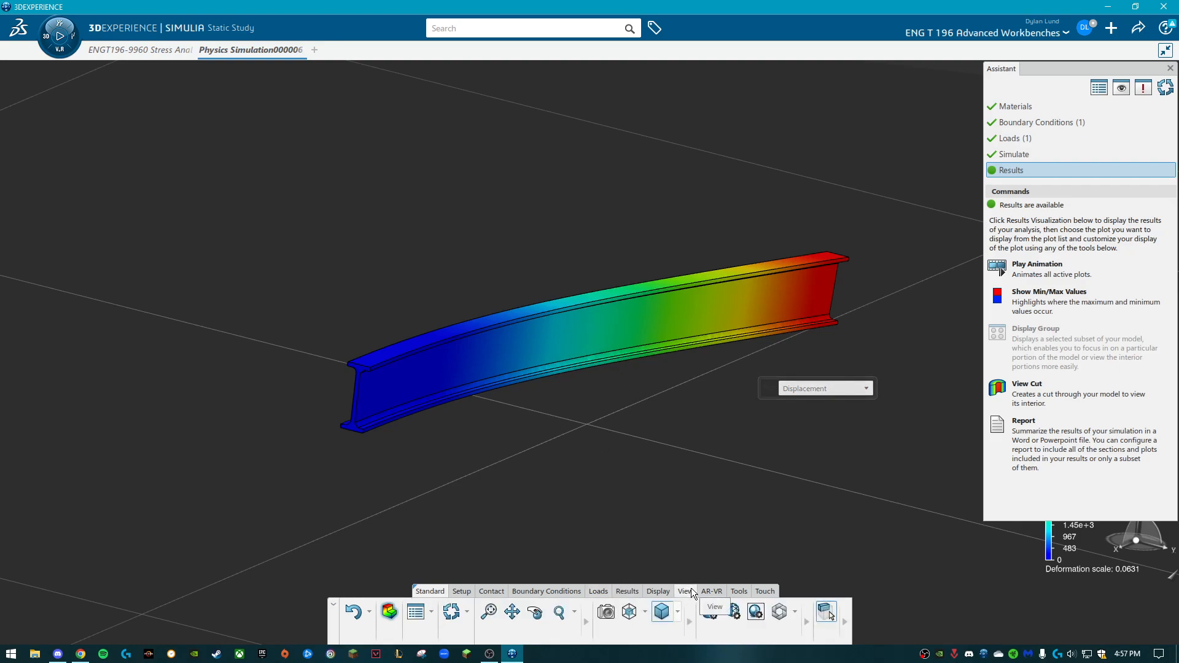
click(1070, 267)
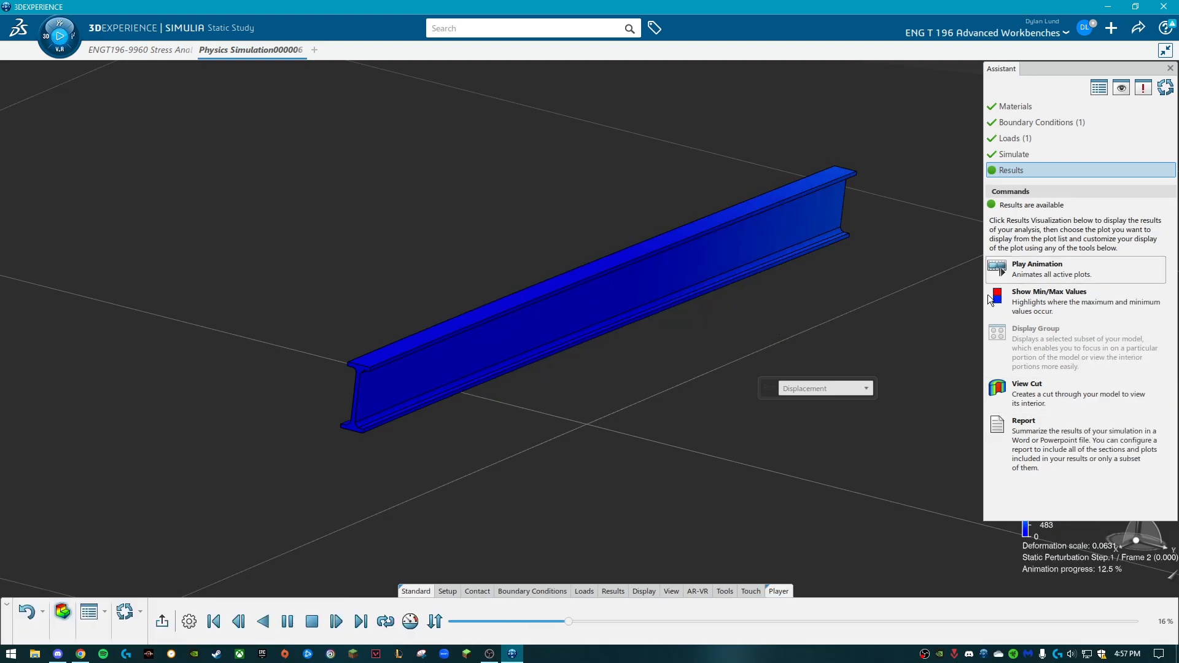
mouse_move(548, 329)
middle_down()
mouse_move(487, 300)
mouse_move(543, 312)
middle_up()
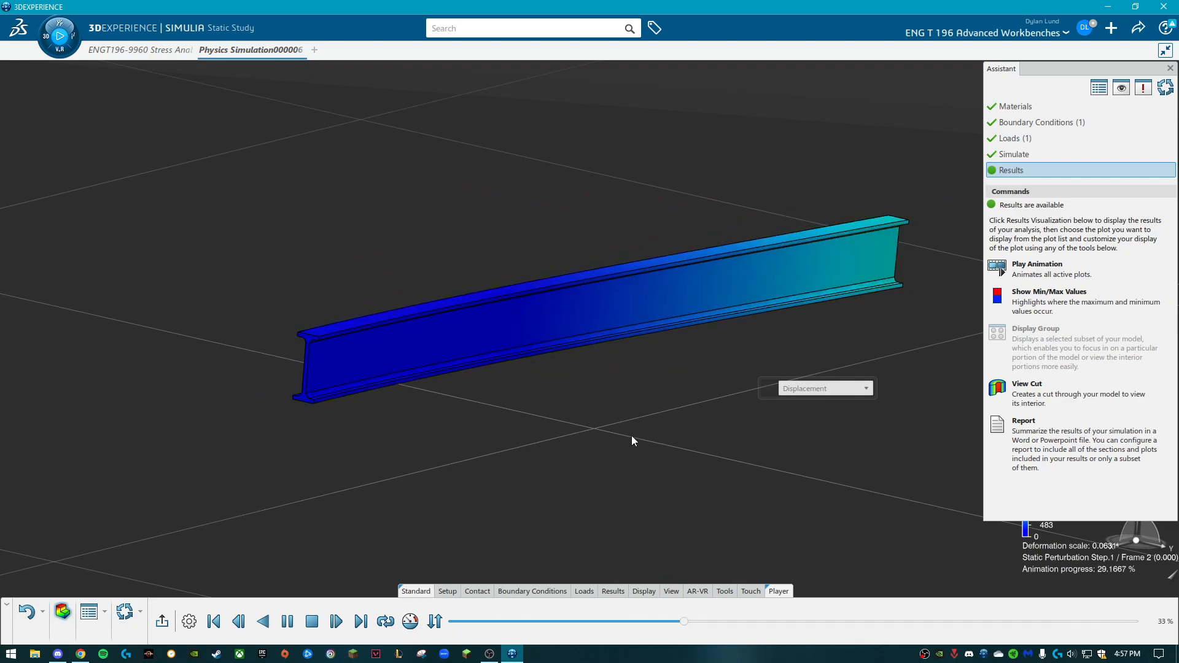
Step: Control the displacement animation's timing by Speed and set its playback rate to 8x, keeping the time control clear of the assistant
click(410, 621)
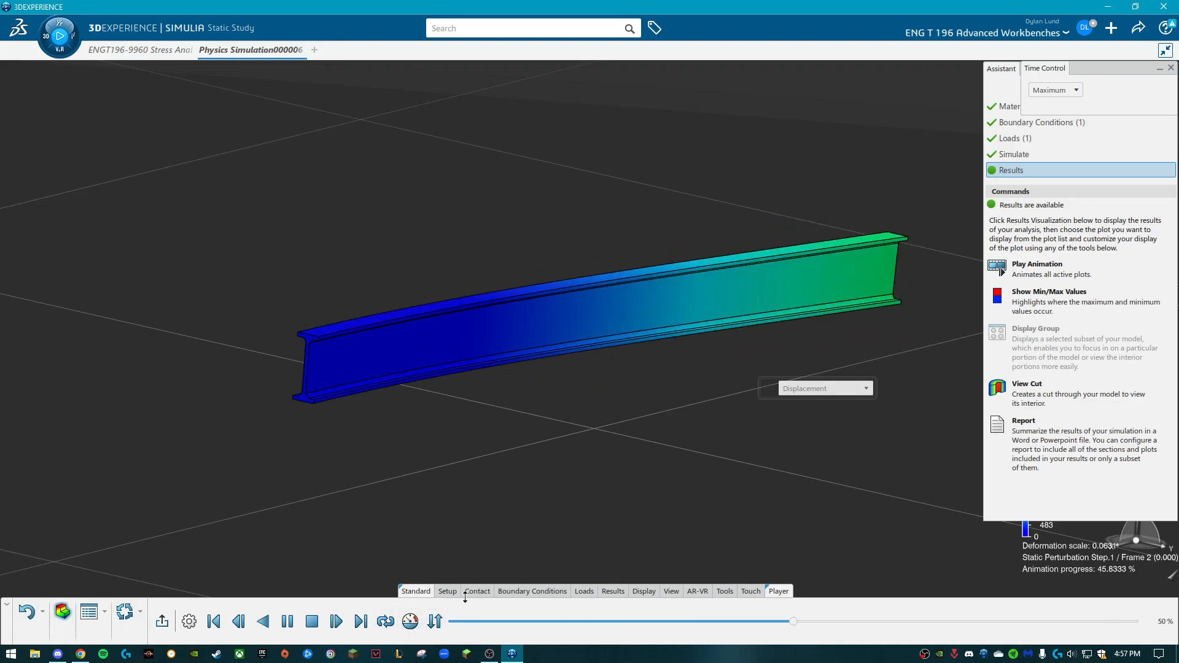
drag(1049, 72, 842, 71)
click(850, 91)
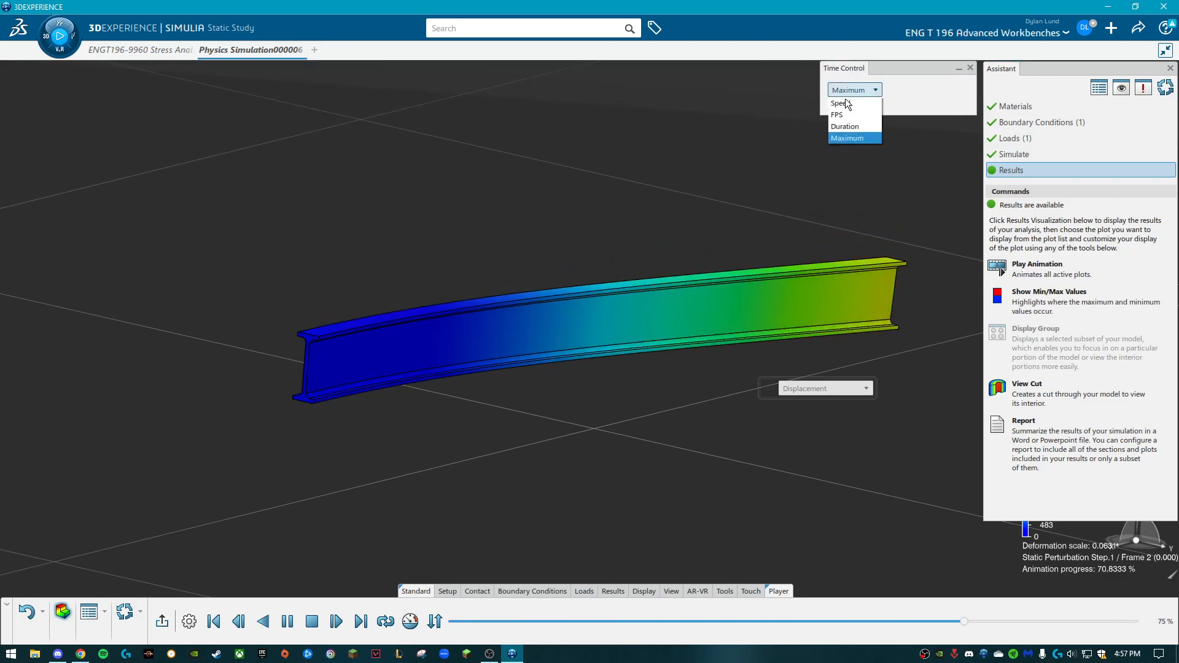
click(848, 103)
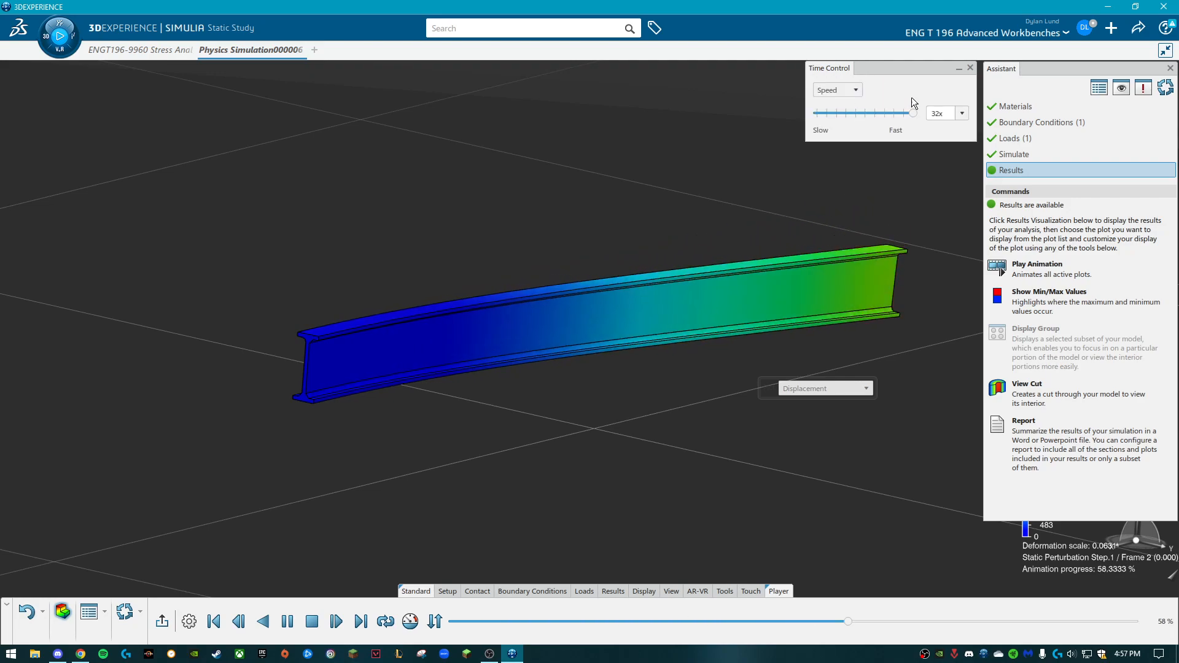
click(962, 114)
click(940, 219)
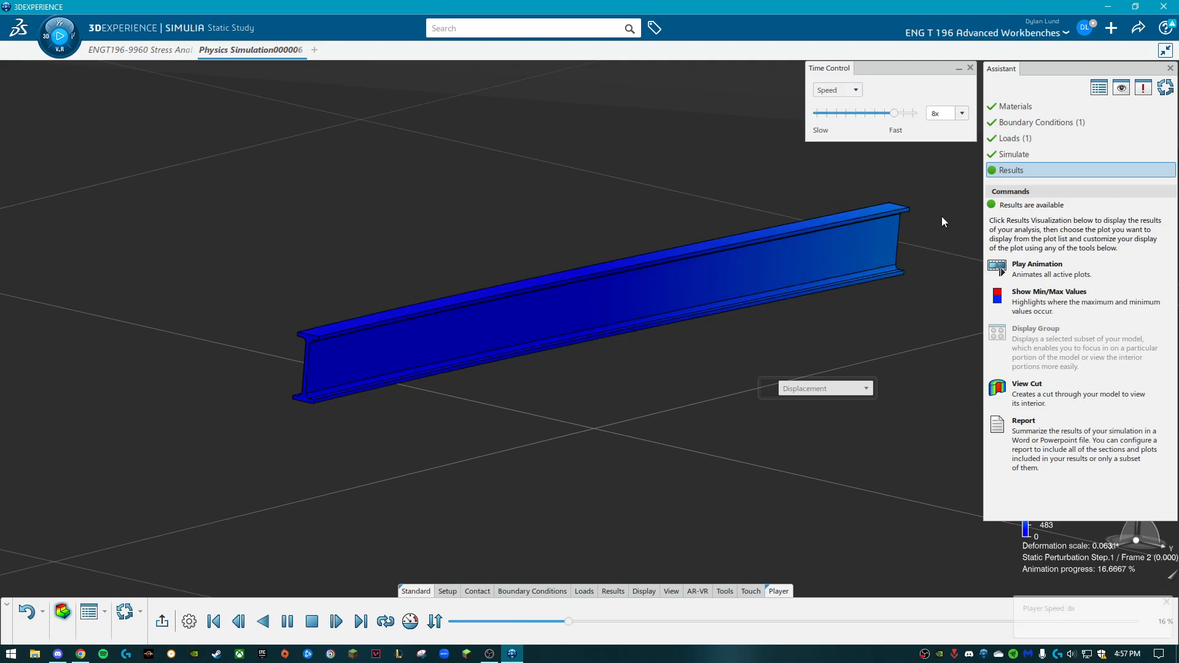
middle_drag(760, 257, 753, 205)
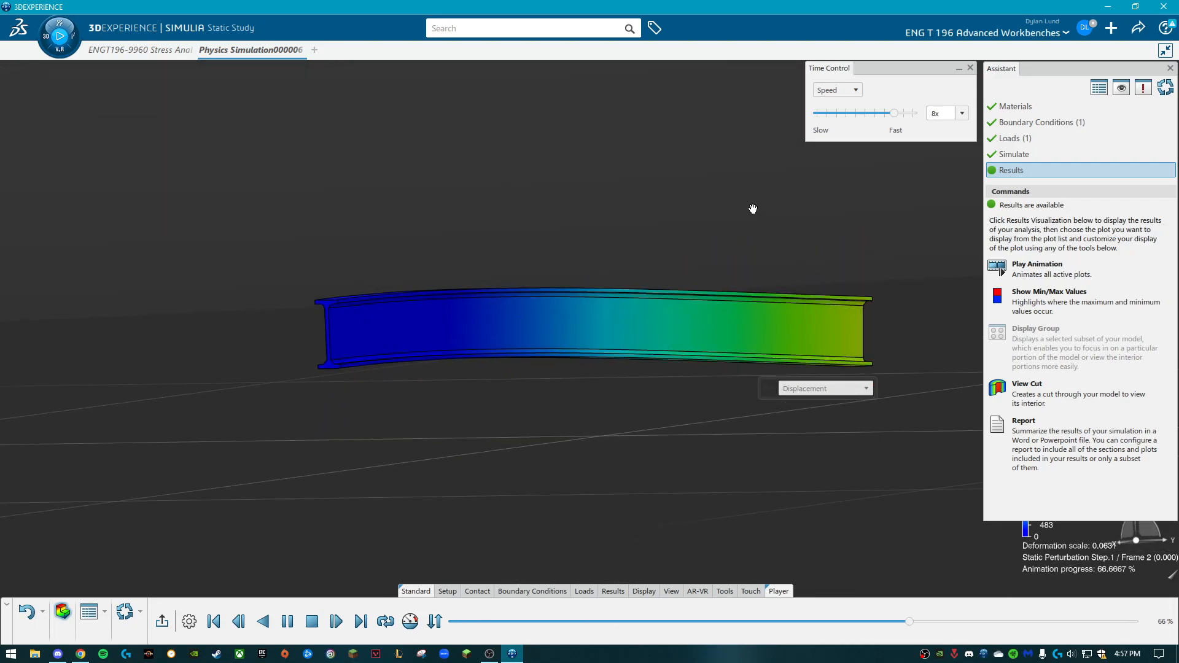
click(860, 89)
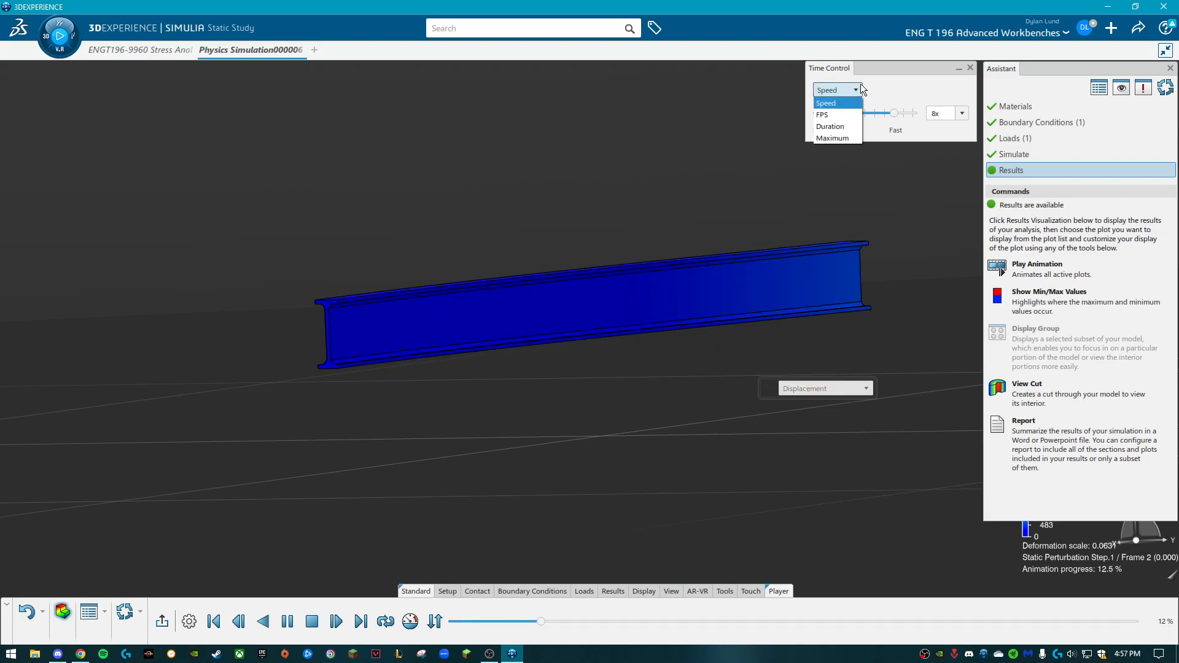
click(862, 90)
Step: Show the minimum and maximum values on the Displacement plot and place the Global Max and Global Min labels clear of the beam
middle_drag(726, 249, 641, 309)
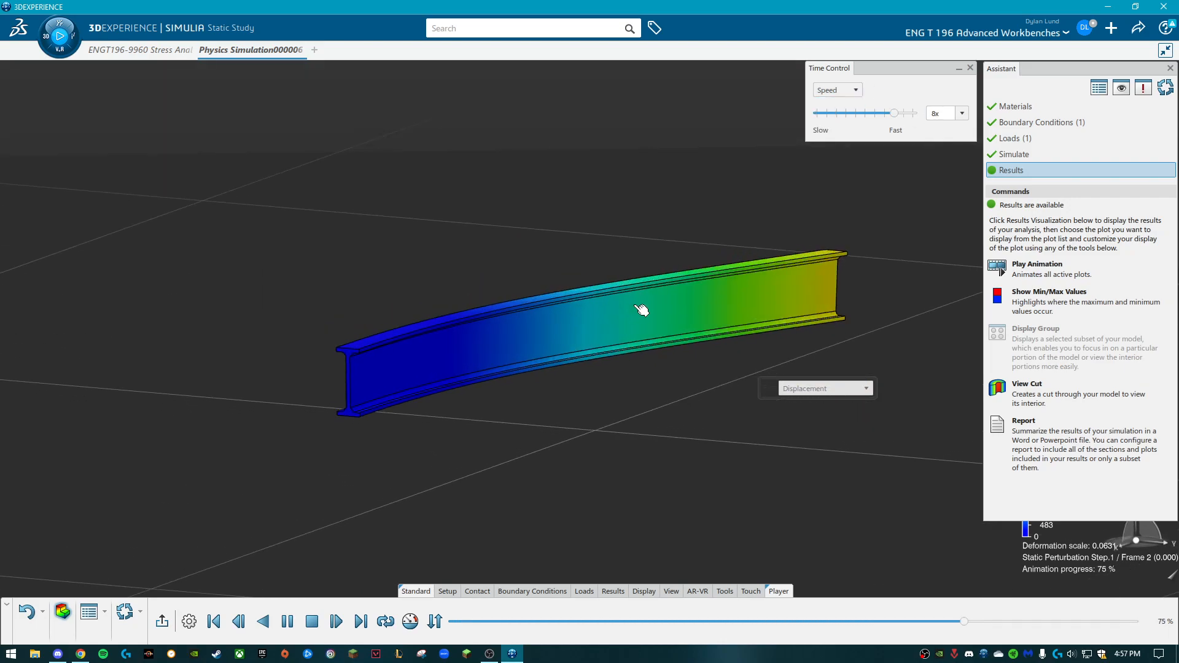
click(1069, 297)
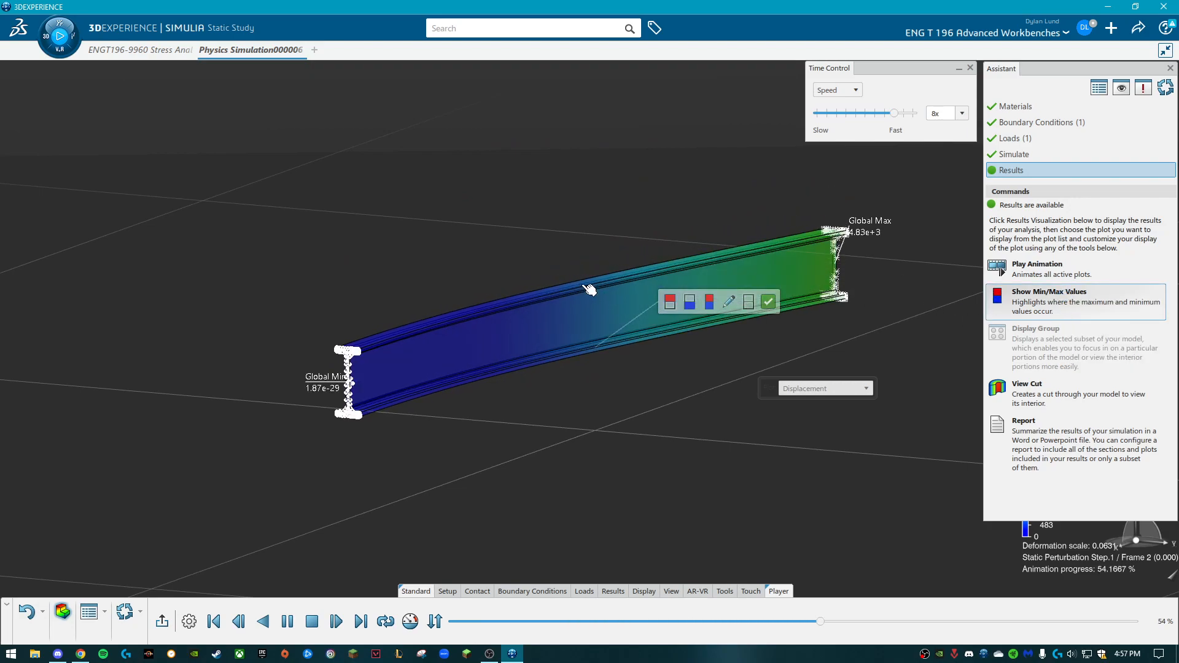
middle_drag(586, 279, 712, 330)
drag(708, 264, 716, 244)
drag(432, 410, 390, 312)
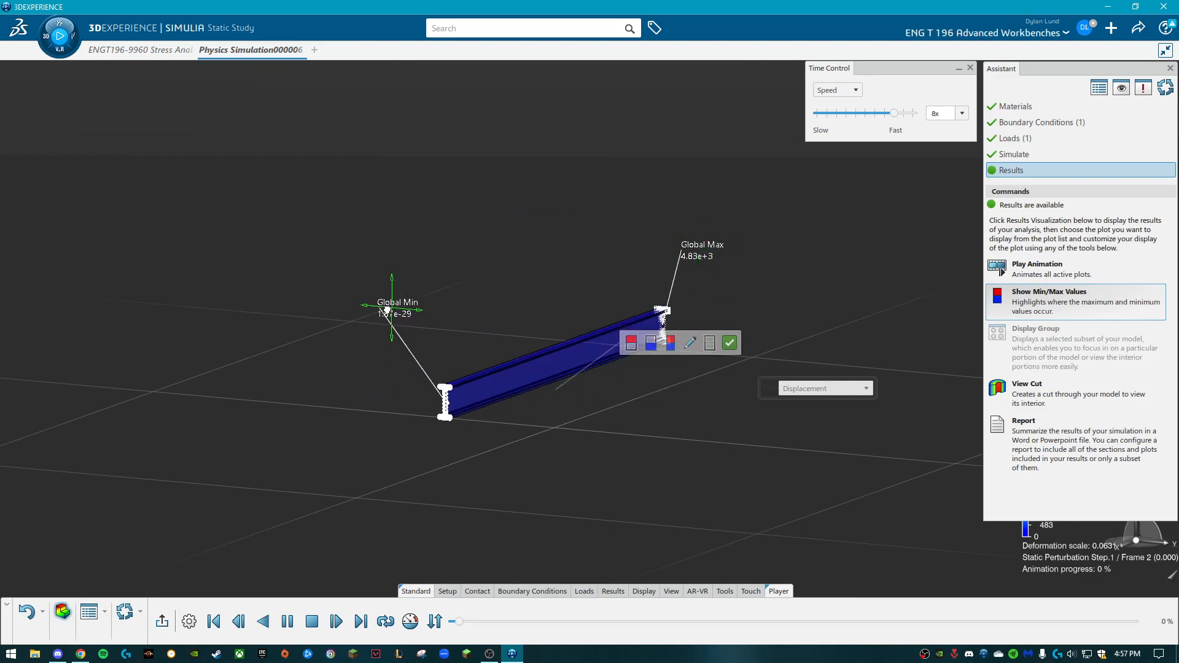
click(729, 343)
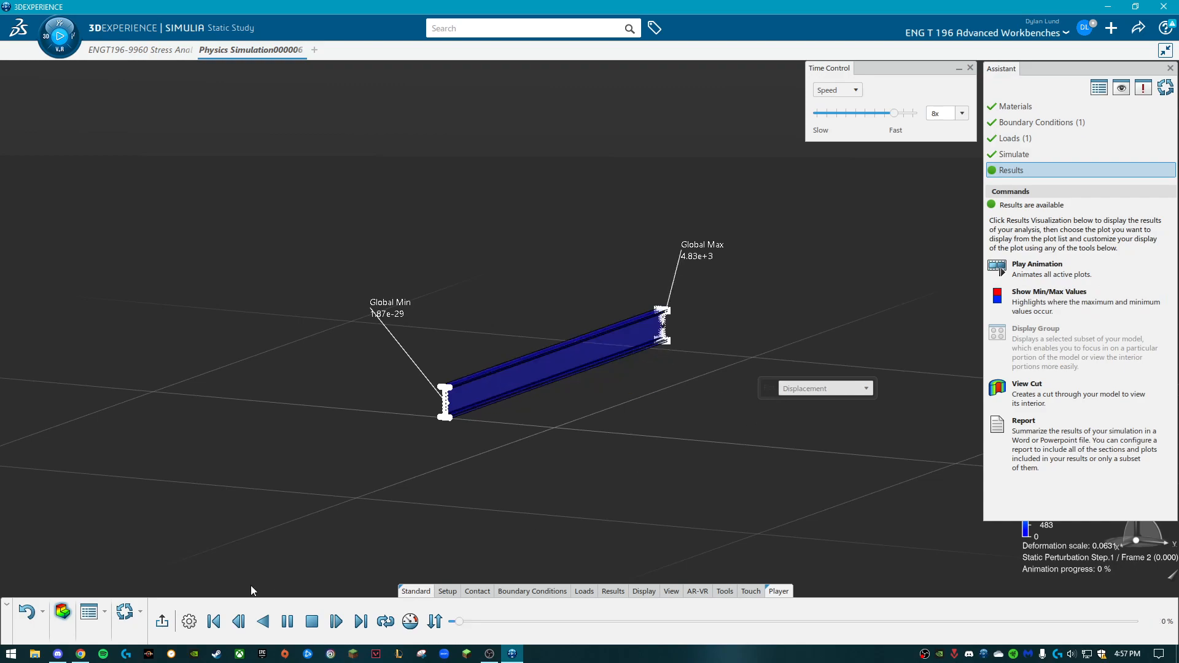